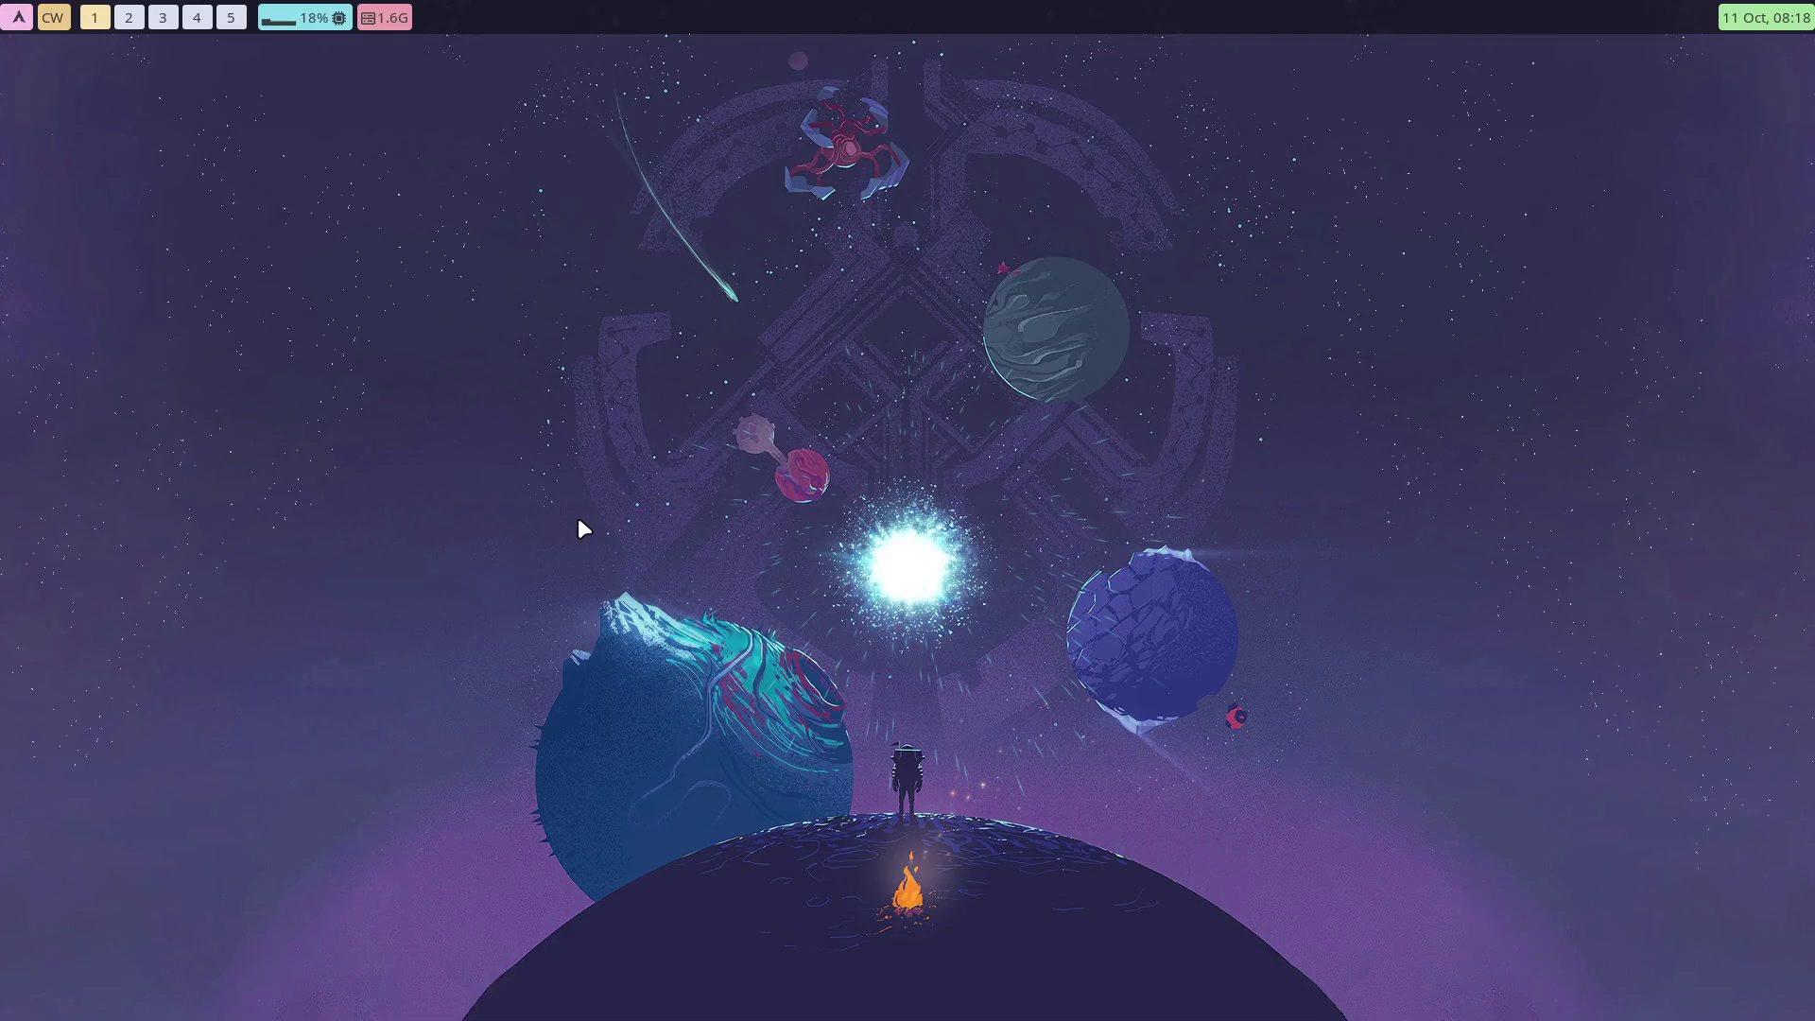
Step: Browse from home into DATA > arcolinux-nemesis > Personal > settings > hypr and its waybar folder
key(super+e)
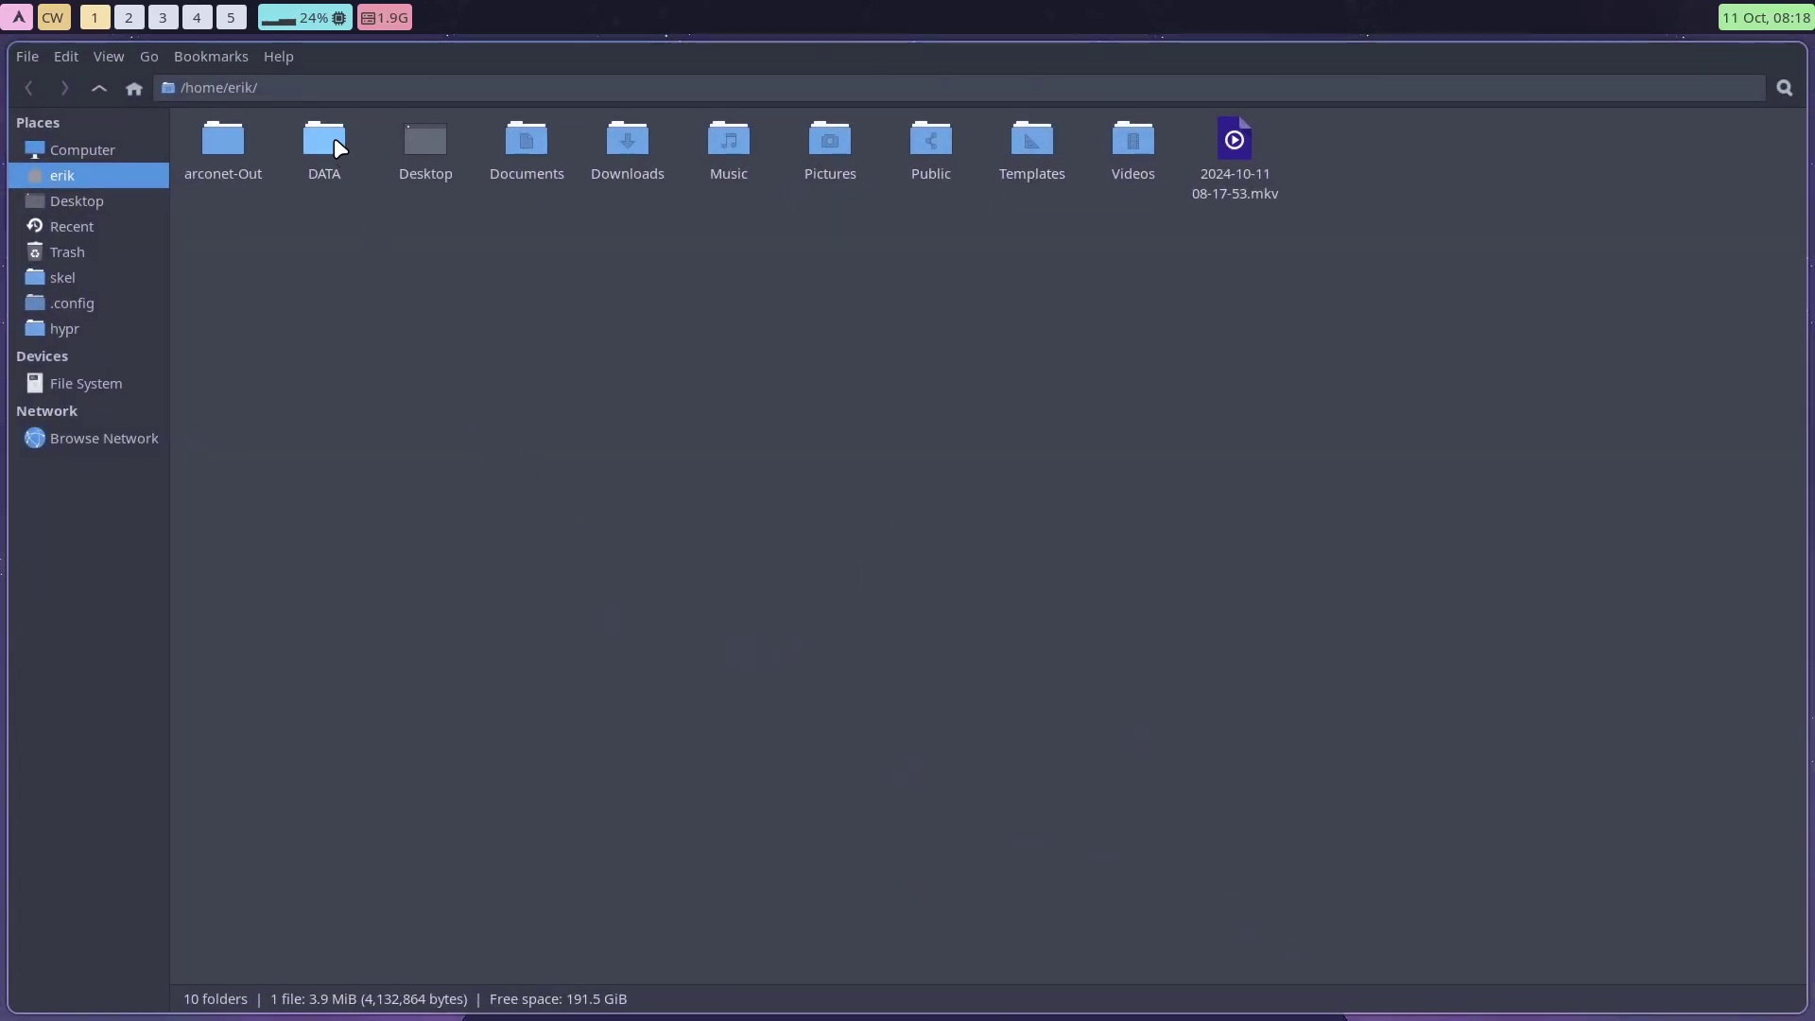
double_click(334, 137)
double_click(219, 139)
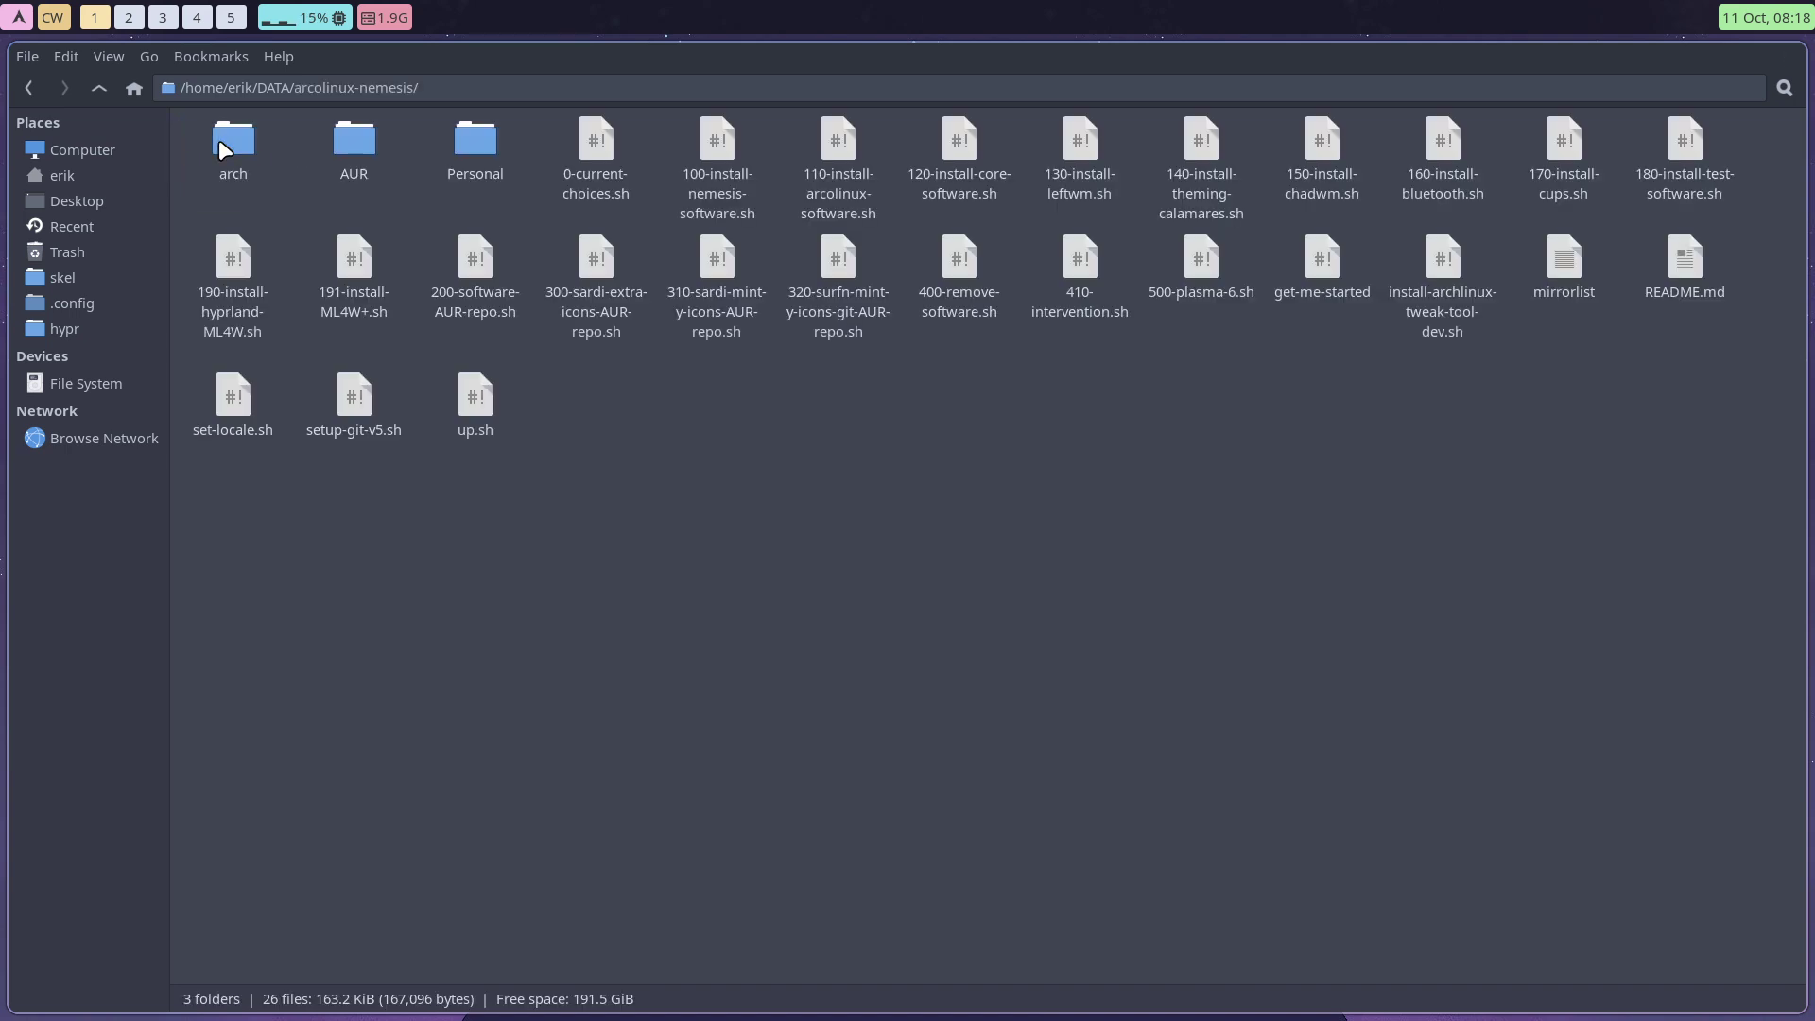
double_click(486, 142)
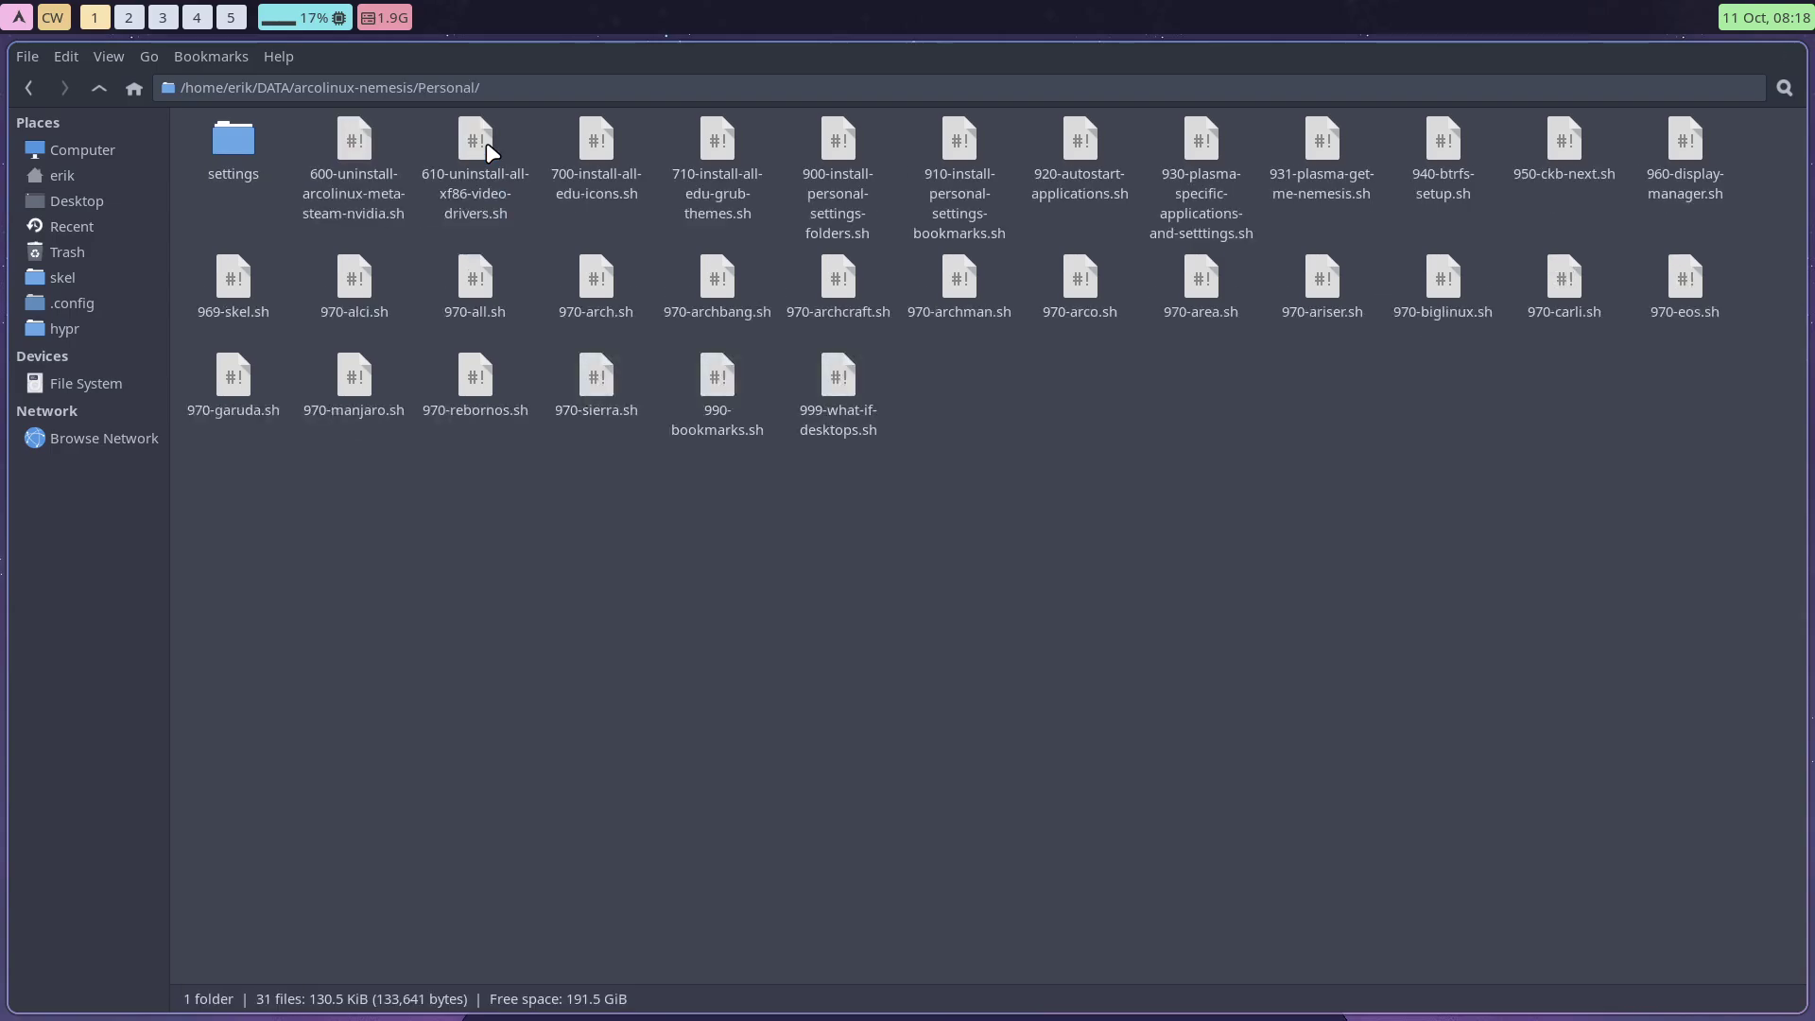
double_click(252, 136)
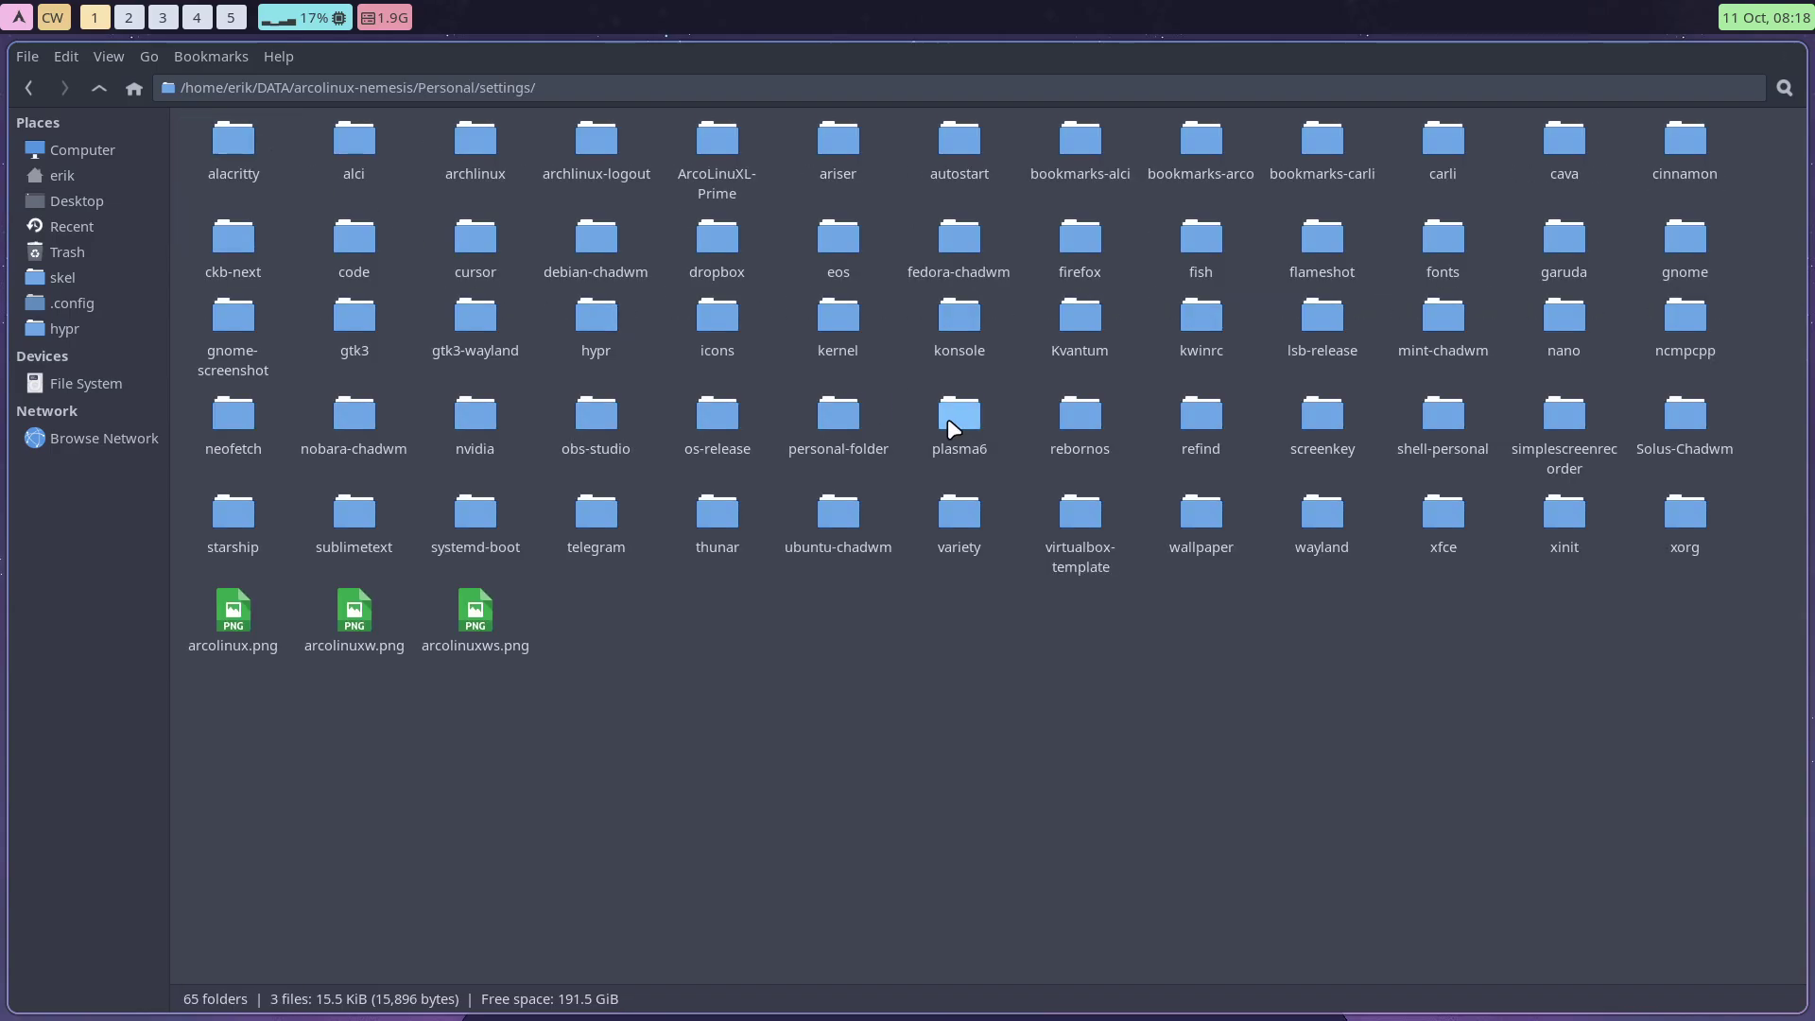
double_click(581, 326)
click(330, 143)
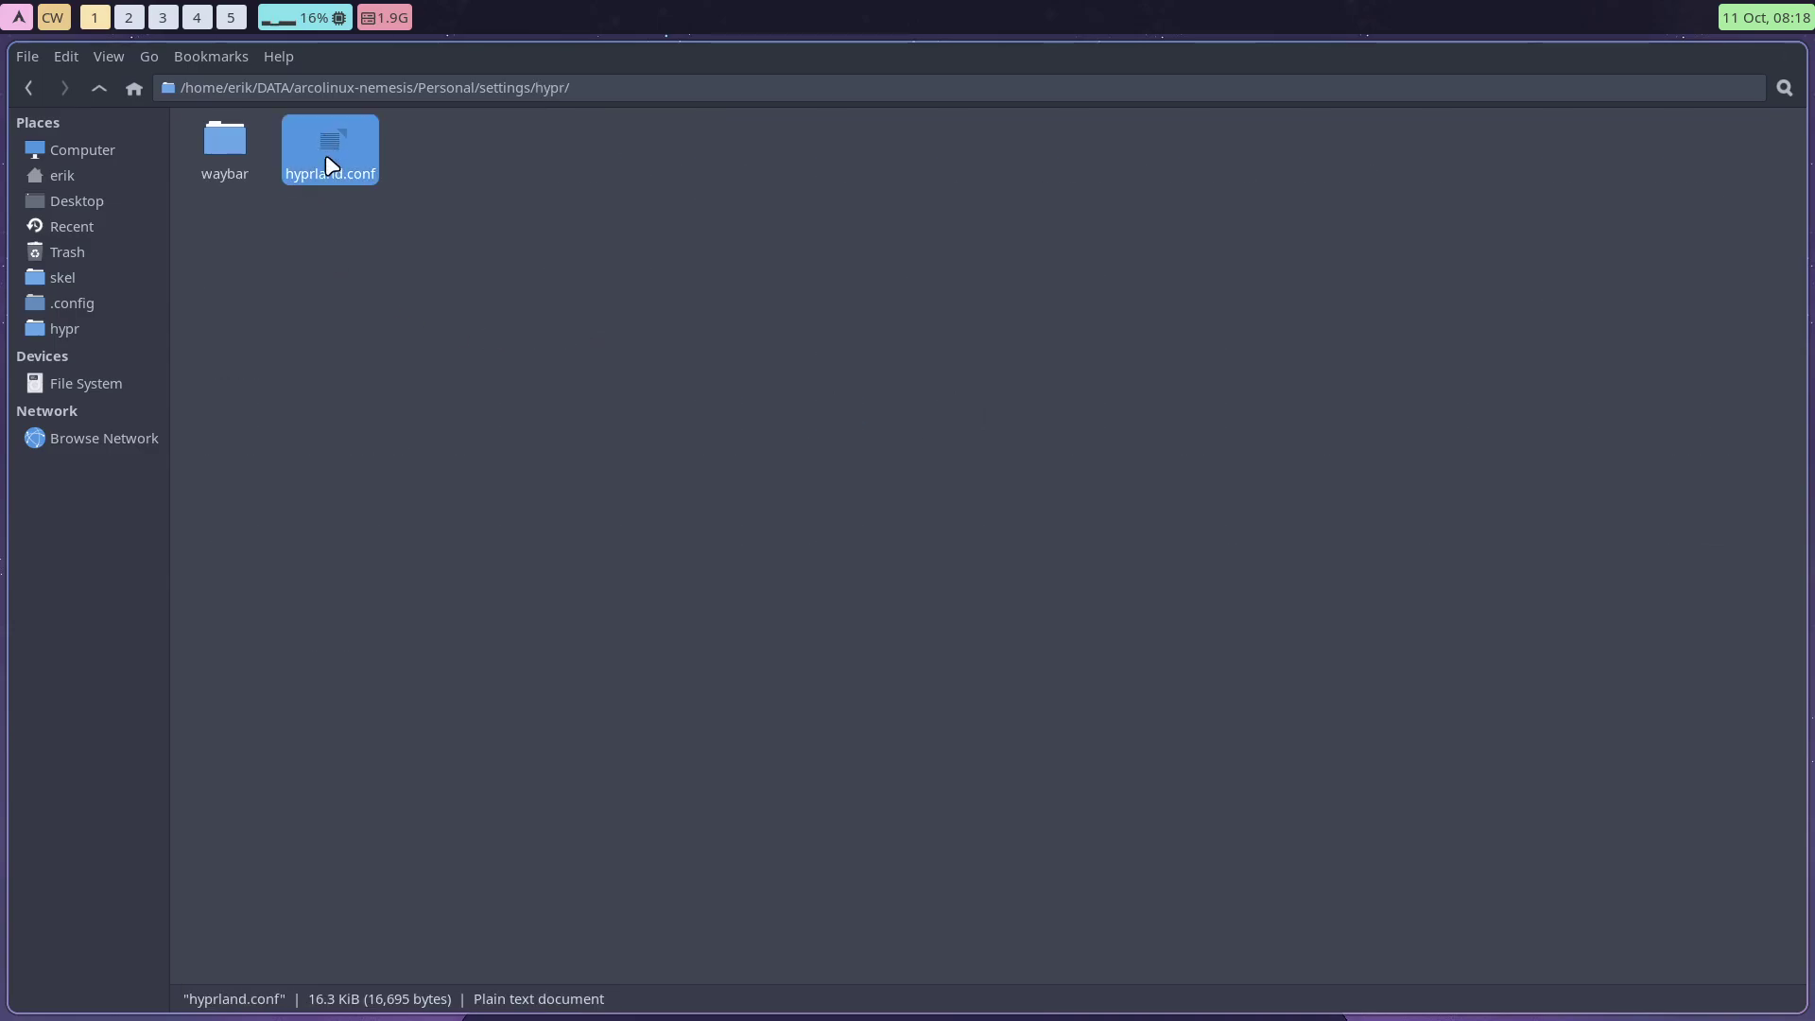
double_click(225, 143)
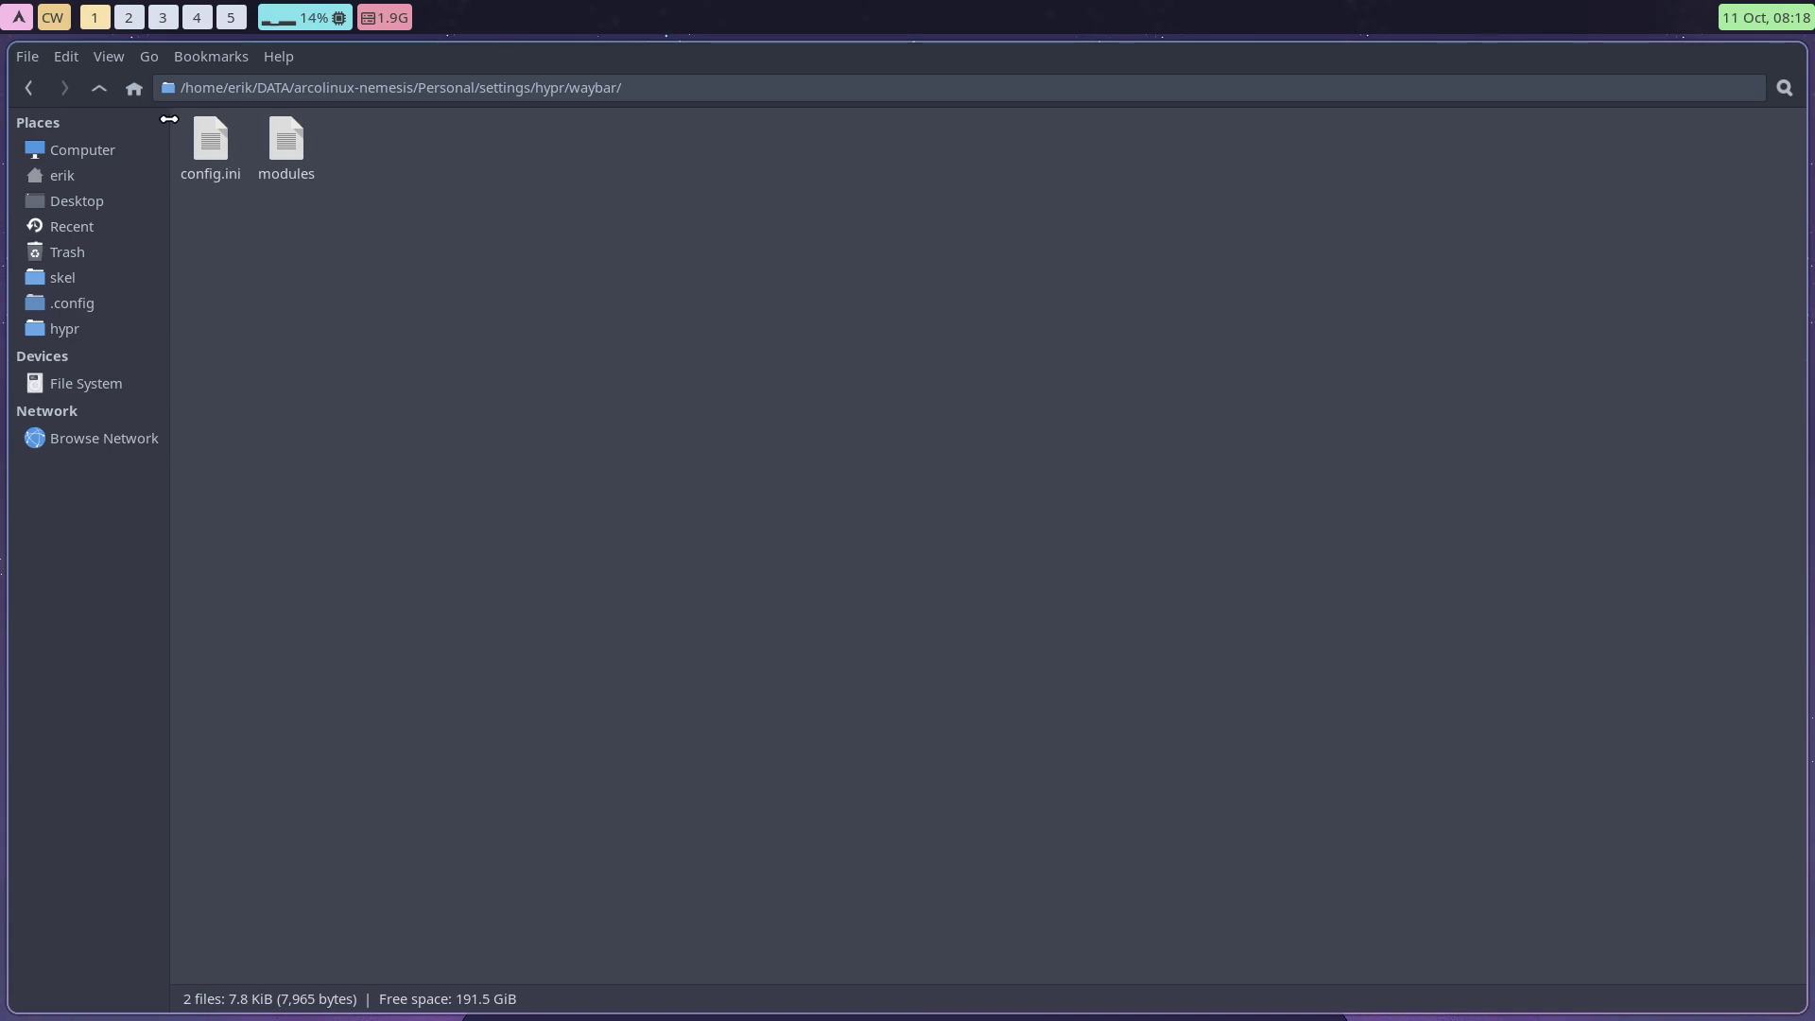
click(110, 85)
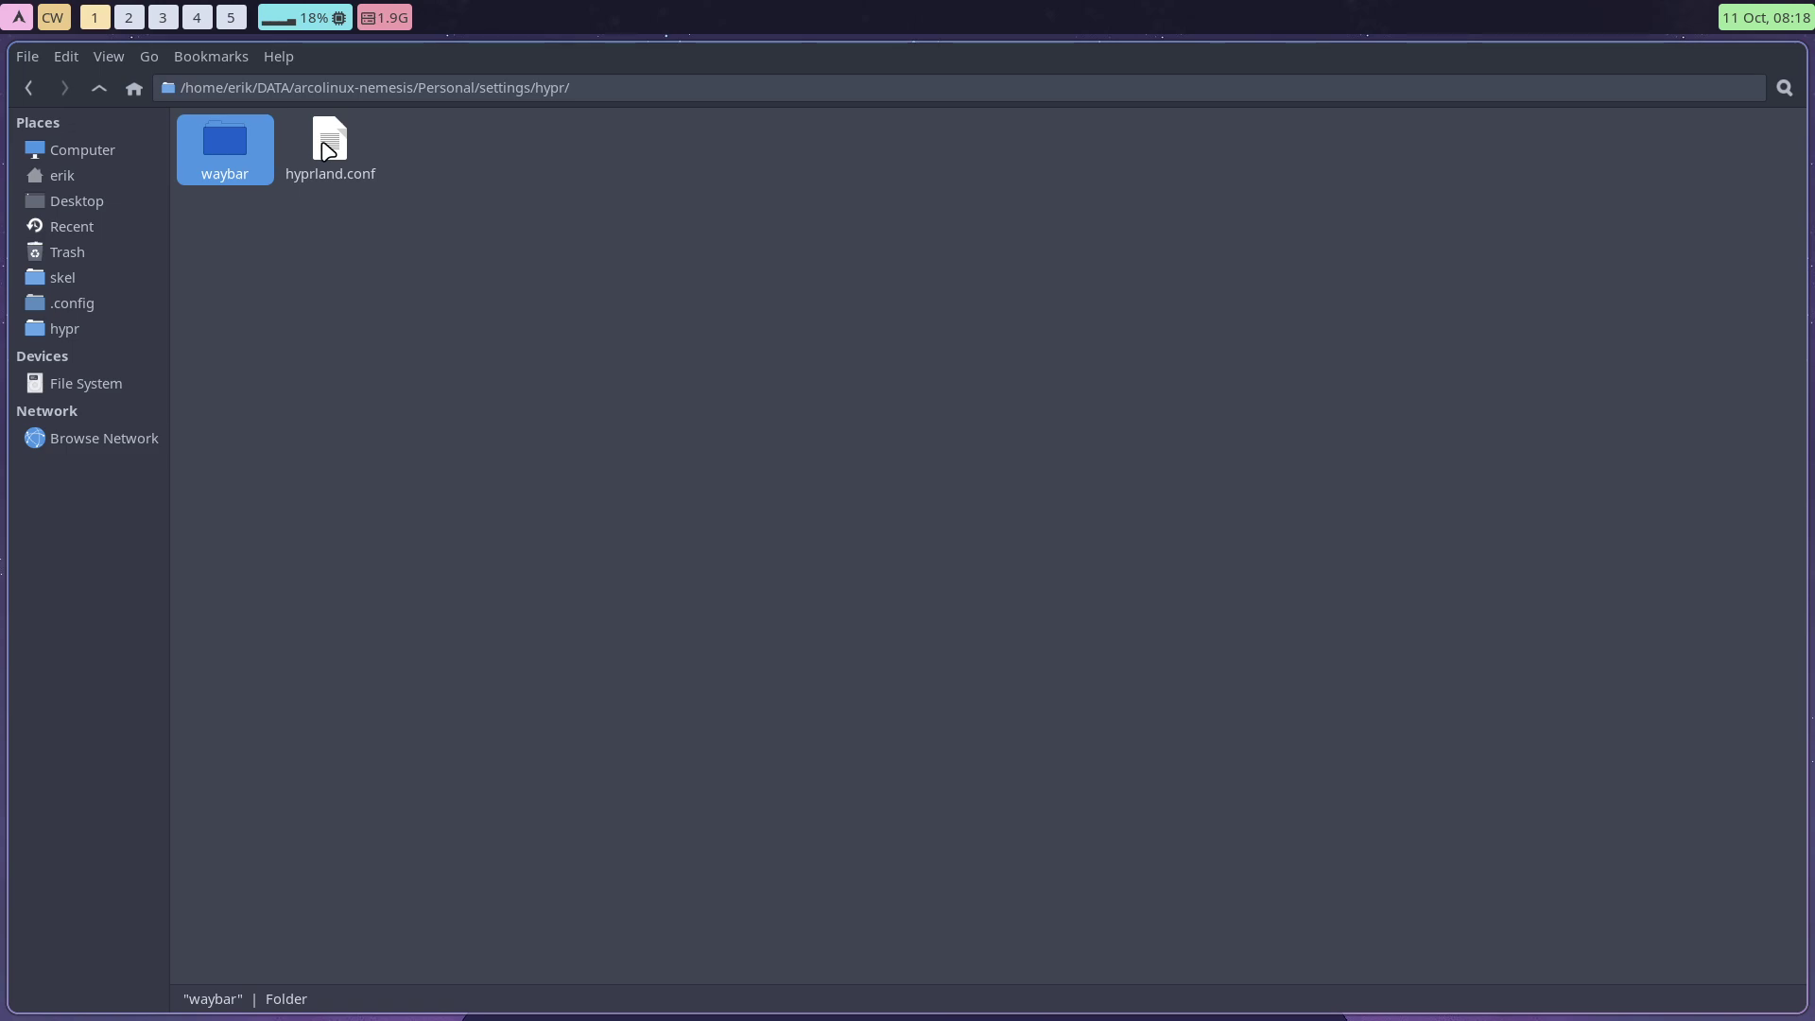
Step: Return home, reopen DATA > arcolinux-nemesis, and try its Open with gitahead action
click(82, 177)
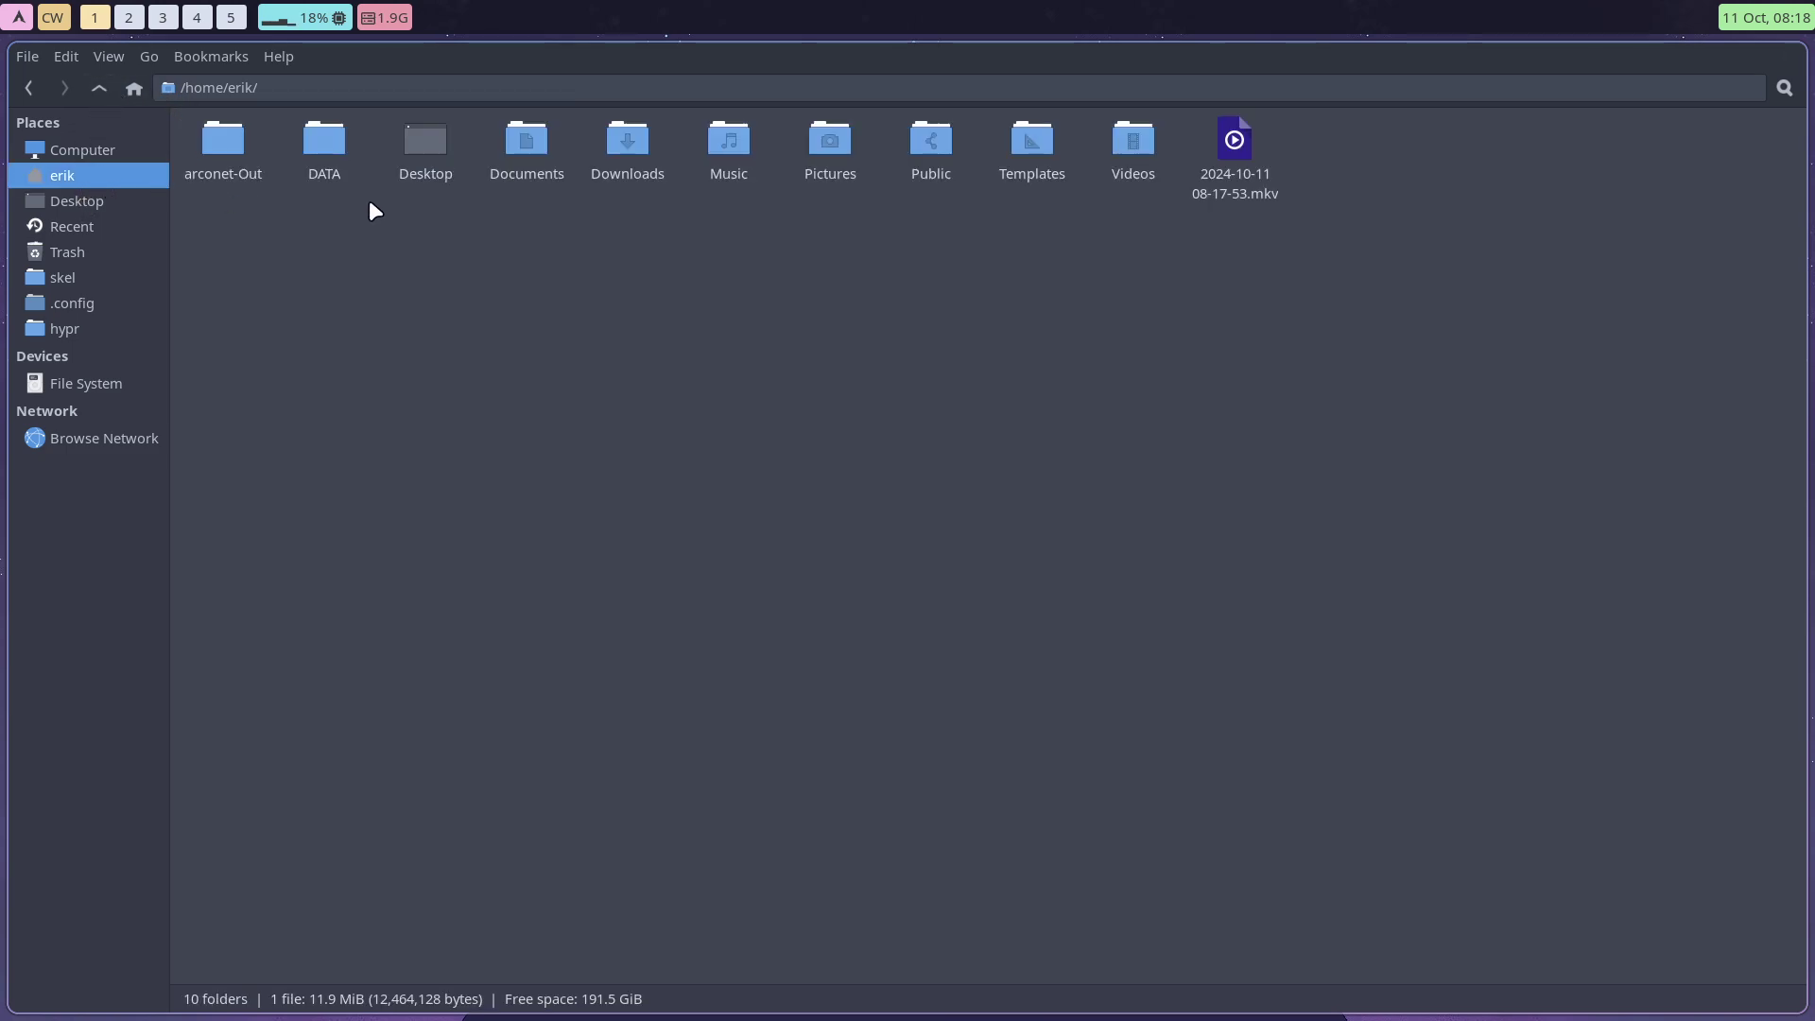
double_click(328, 153)
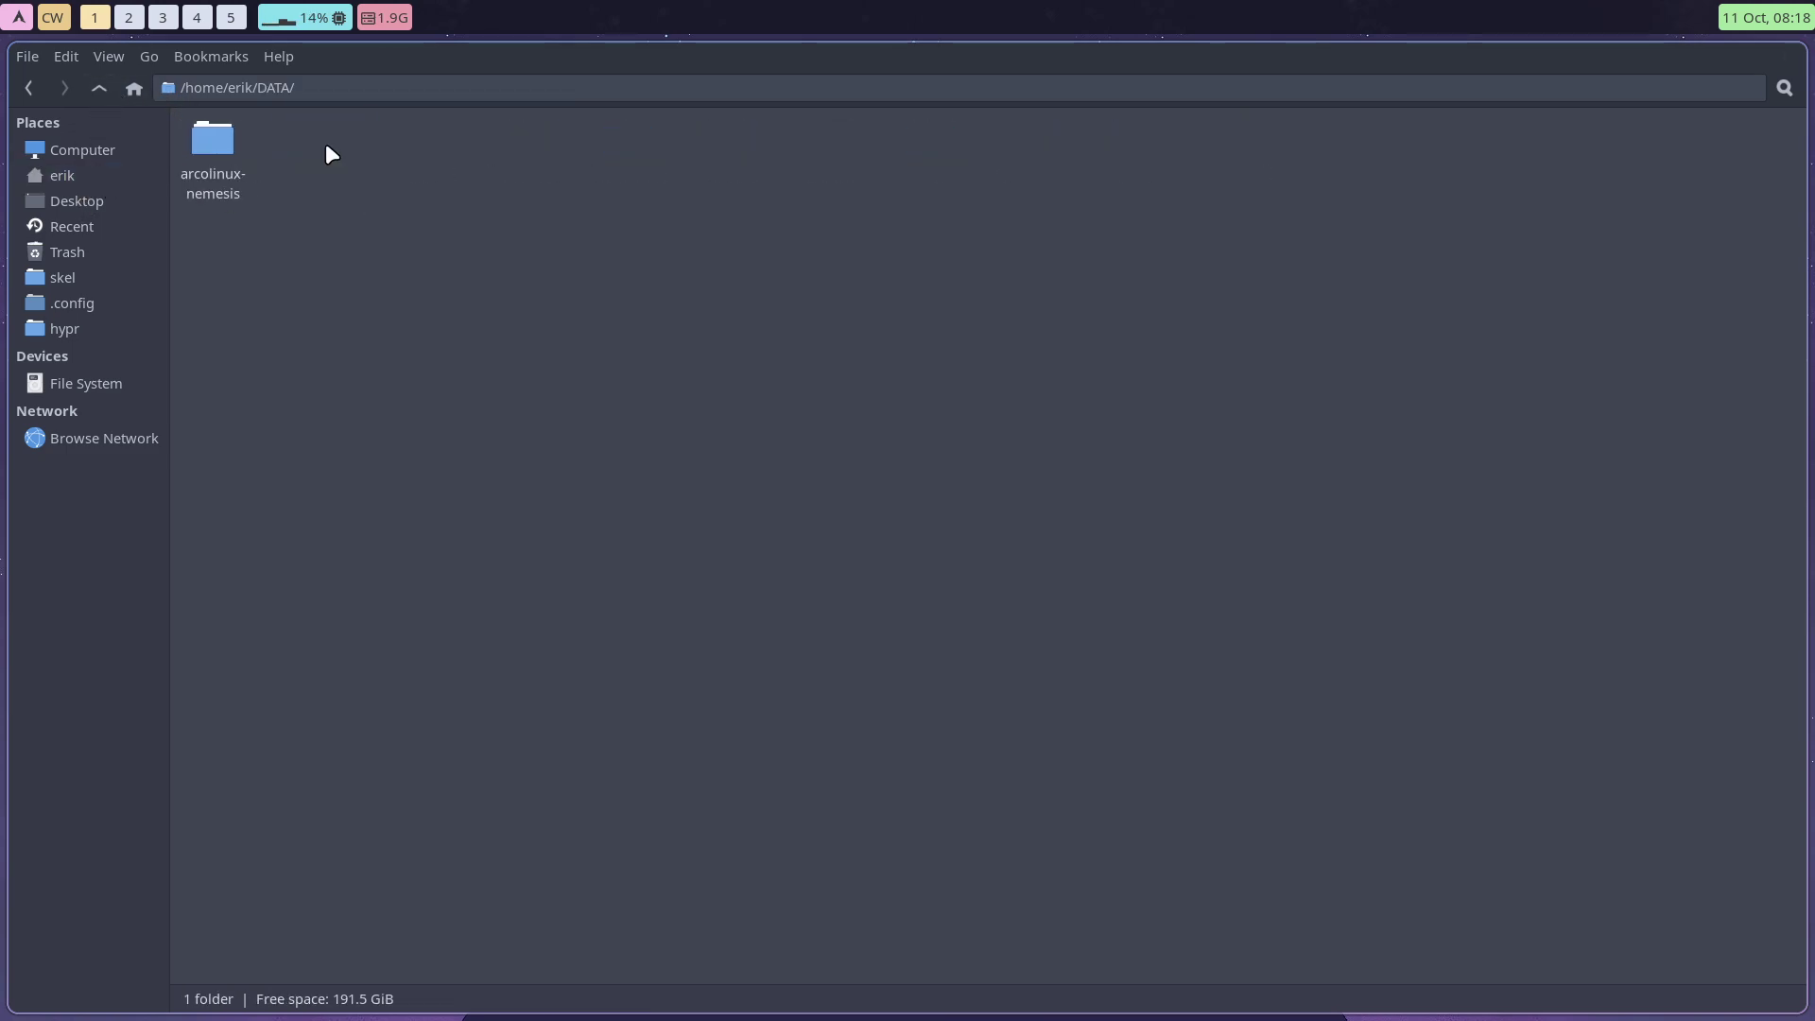
double_click(230, 138)
right_click(693, 478)
click(837, 662)
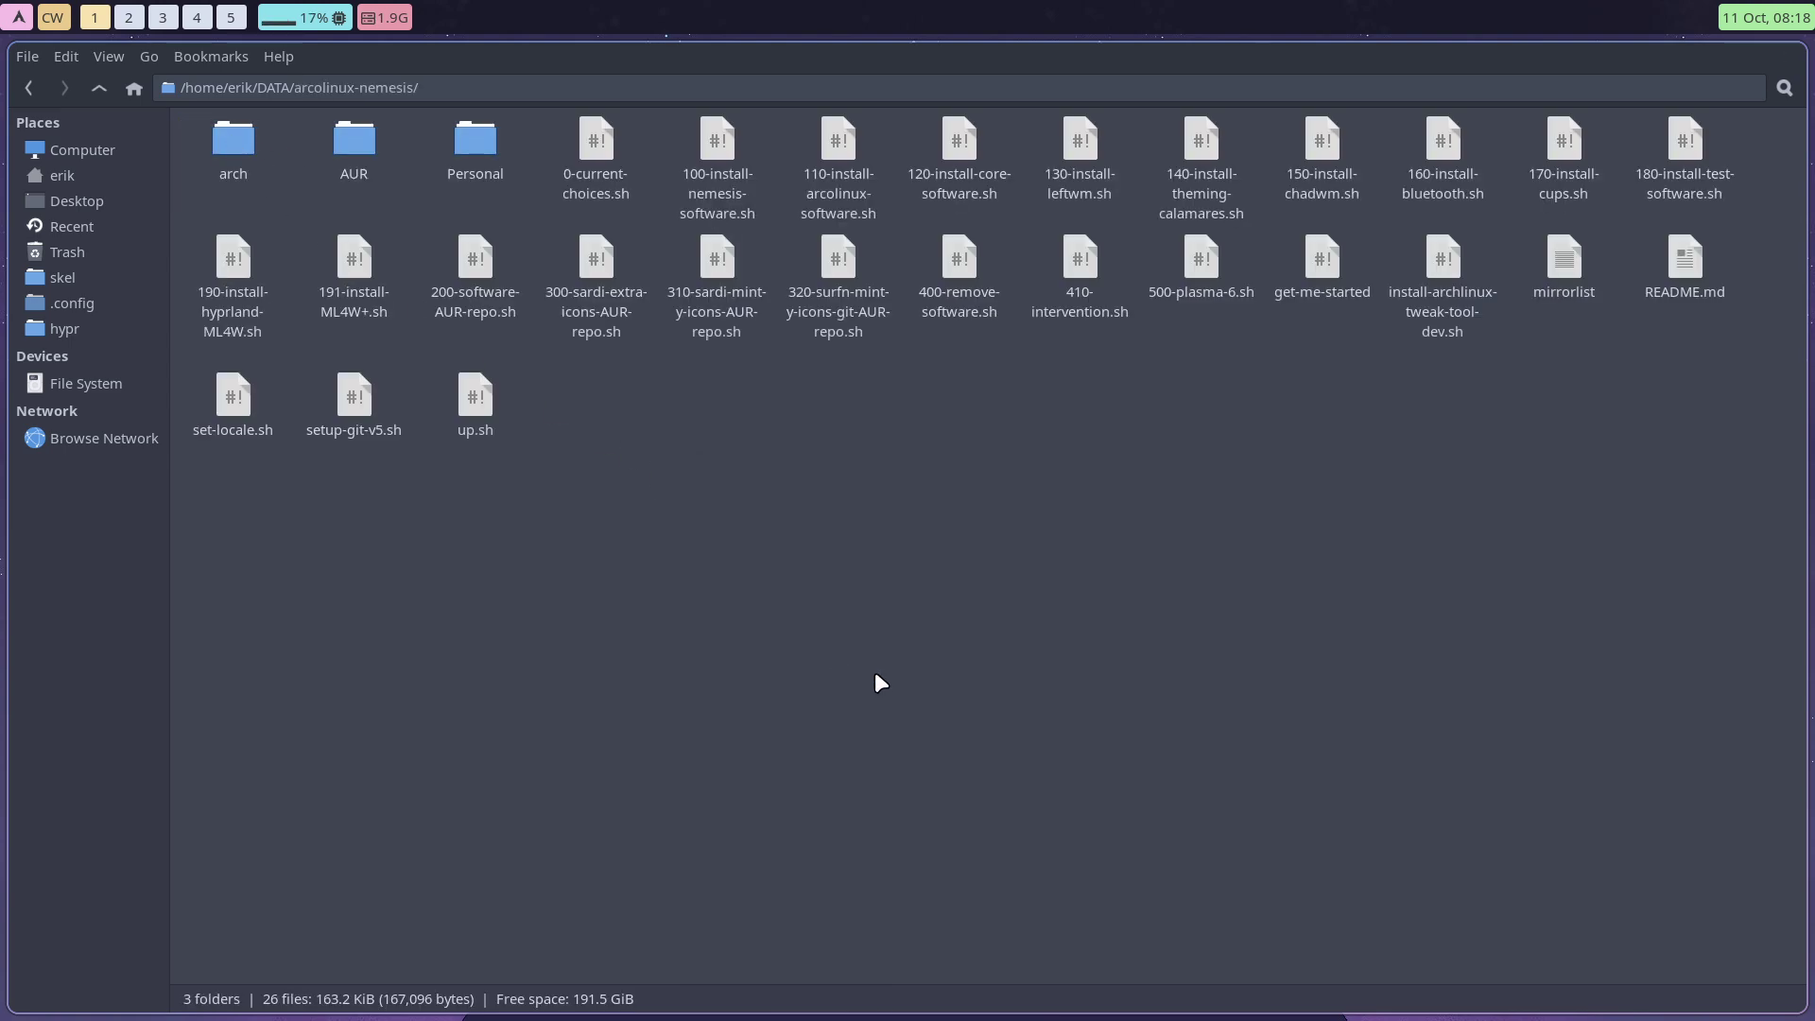
Step: In a new terminal, rework the recalled command into 'sudo pacman -S gitahead', run and confirm it
key(super+Return)
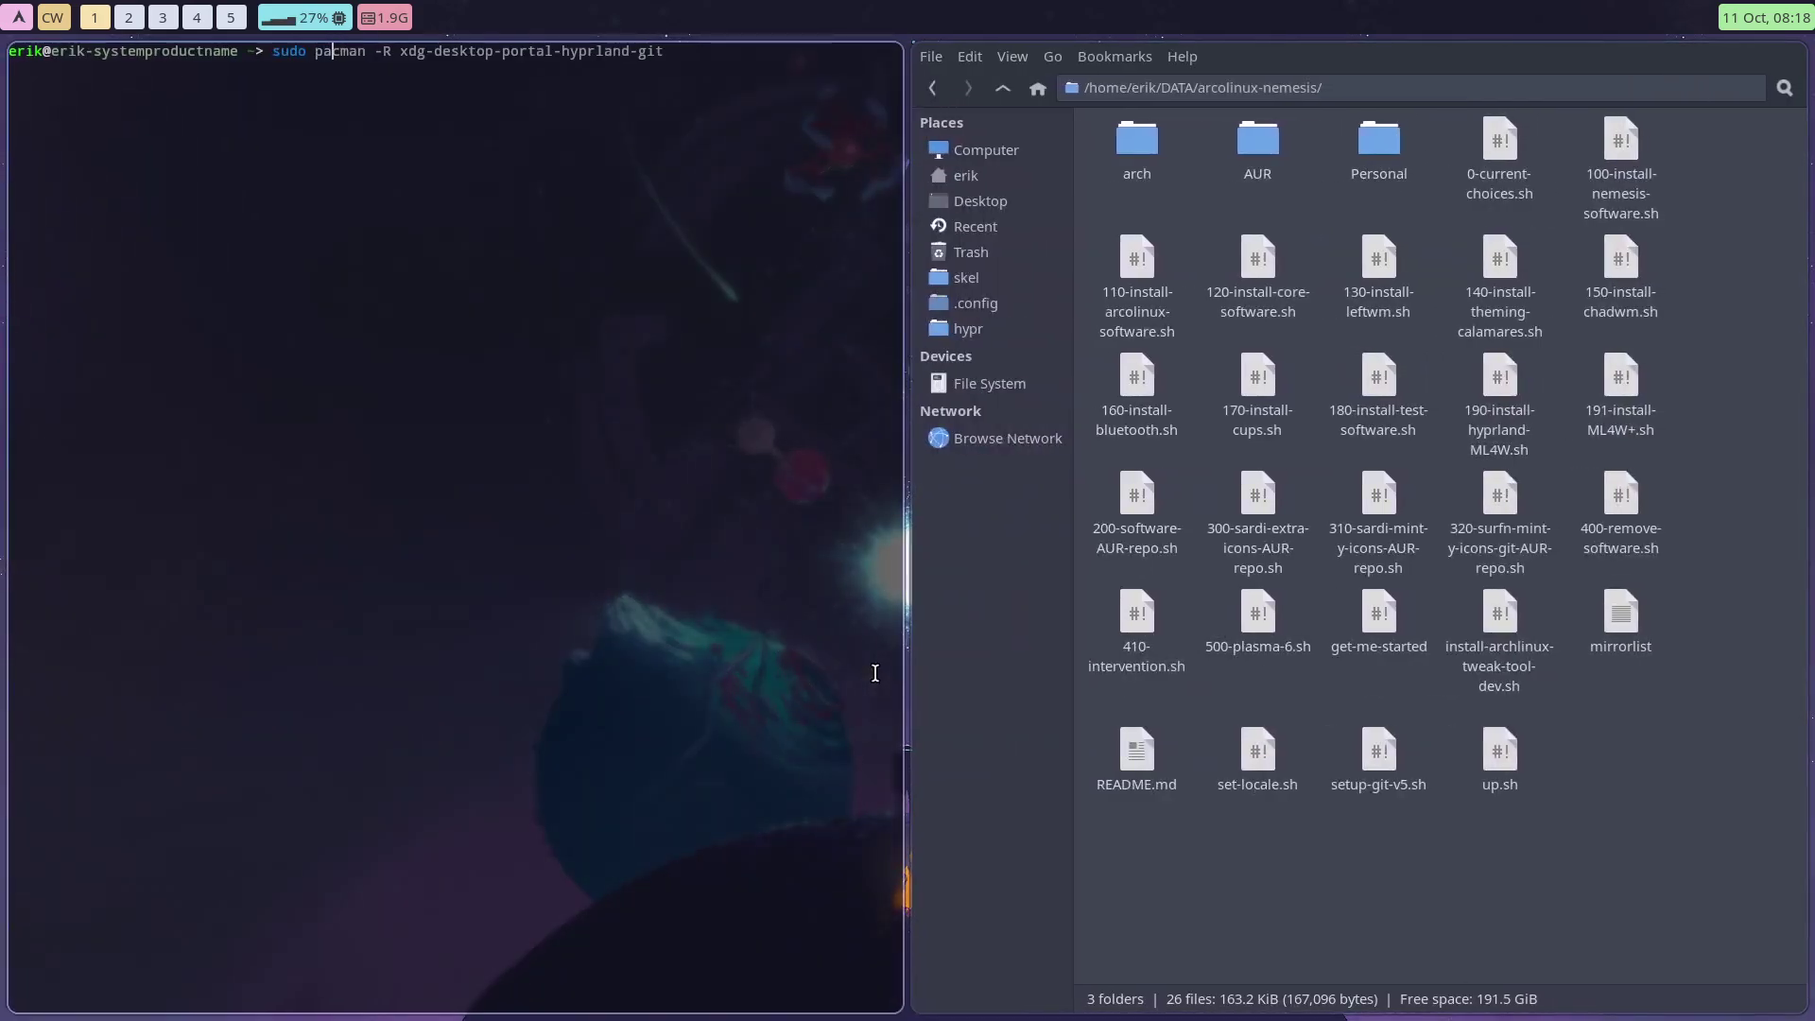
key(Right)
key(Delete)
text(S)
key(ctrl+k)
text(gita)
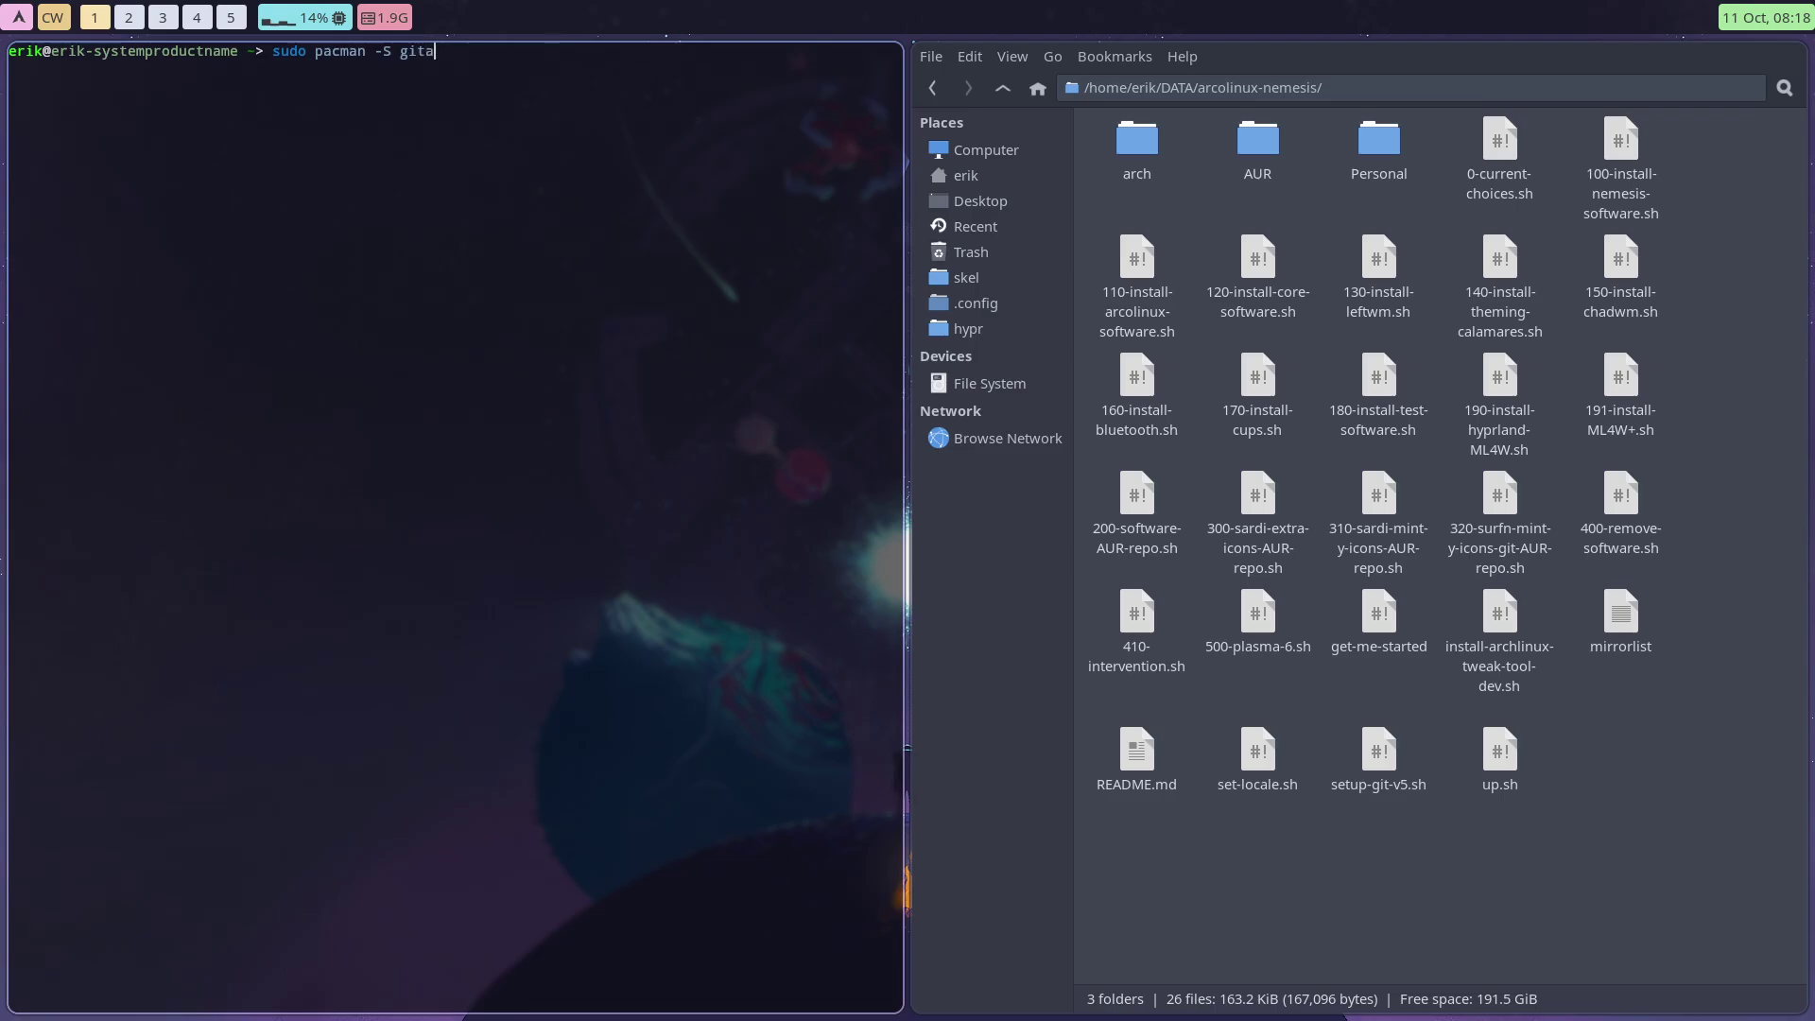
text(head)
key(Return)
key(Return)
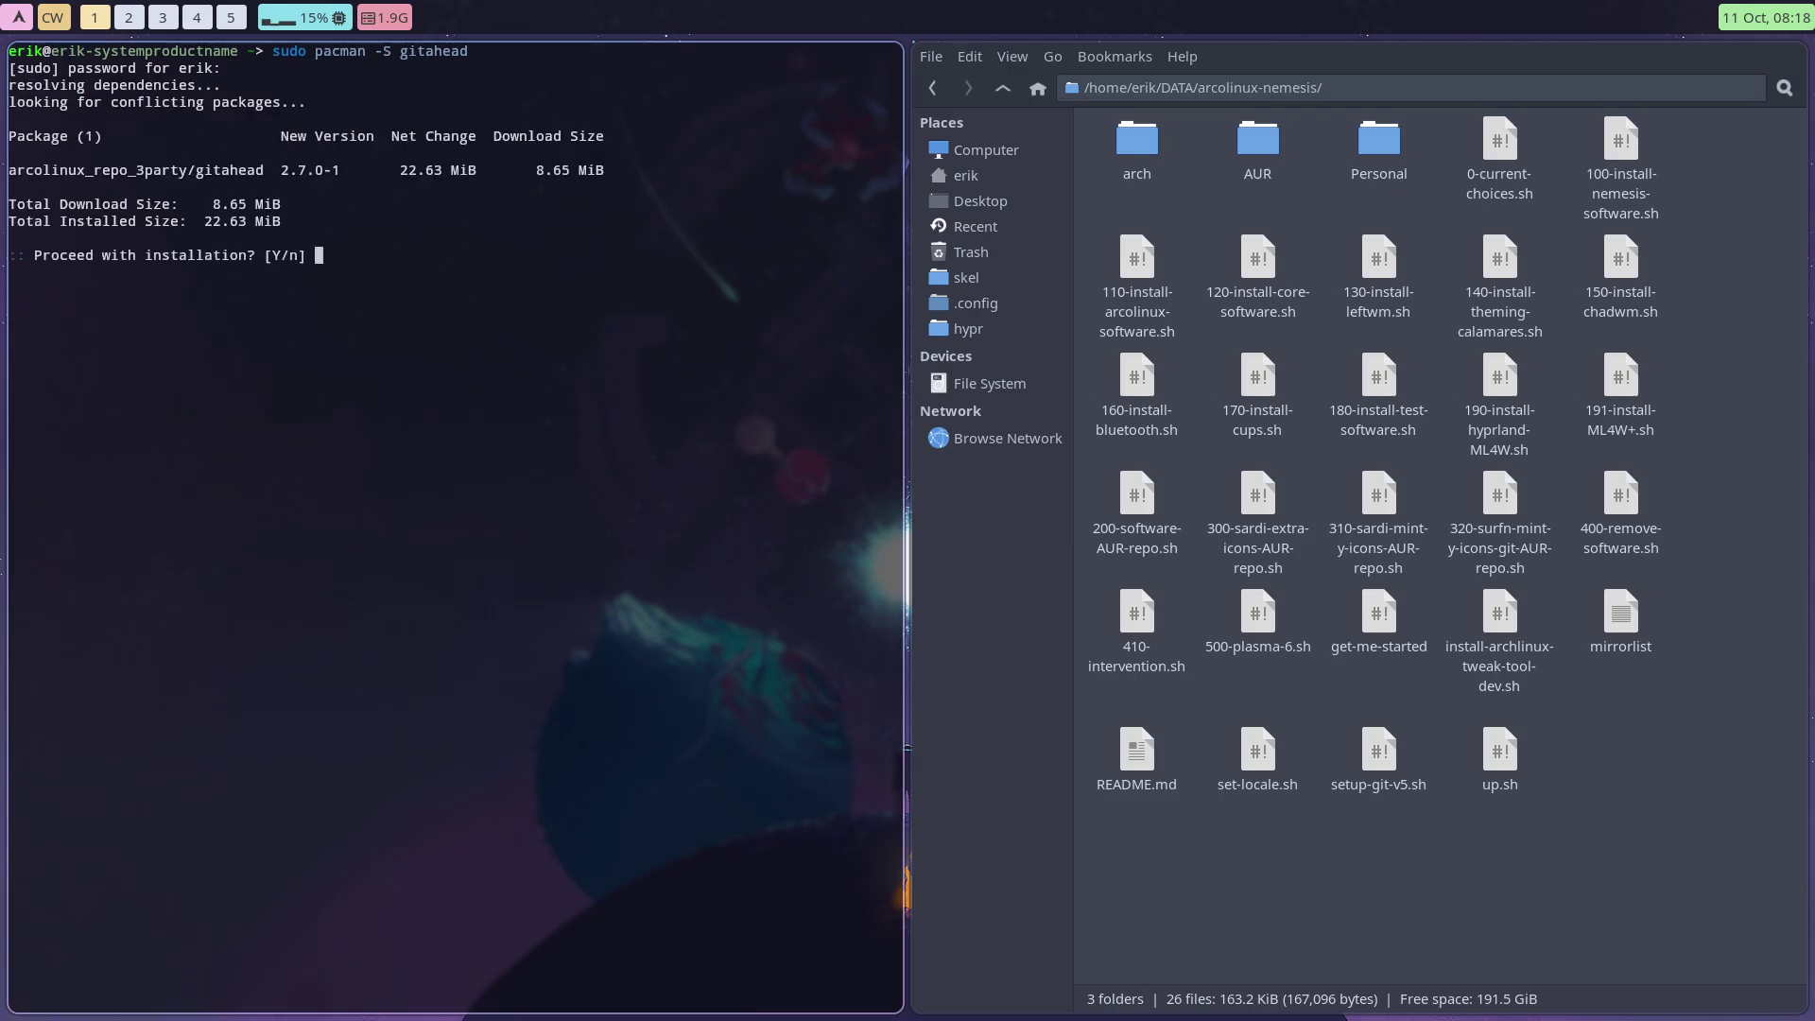
key(Return)
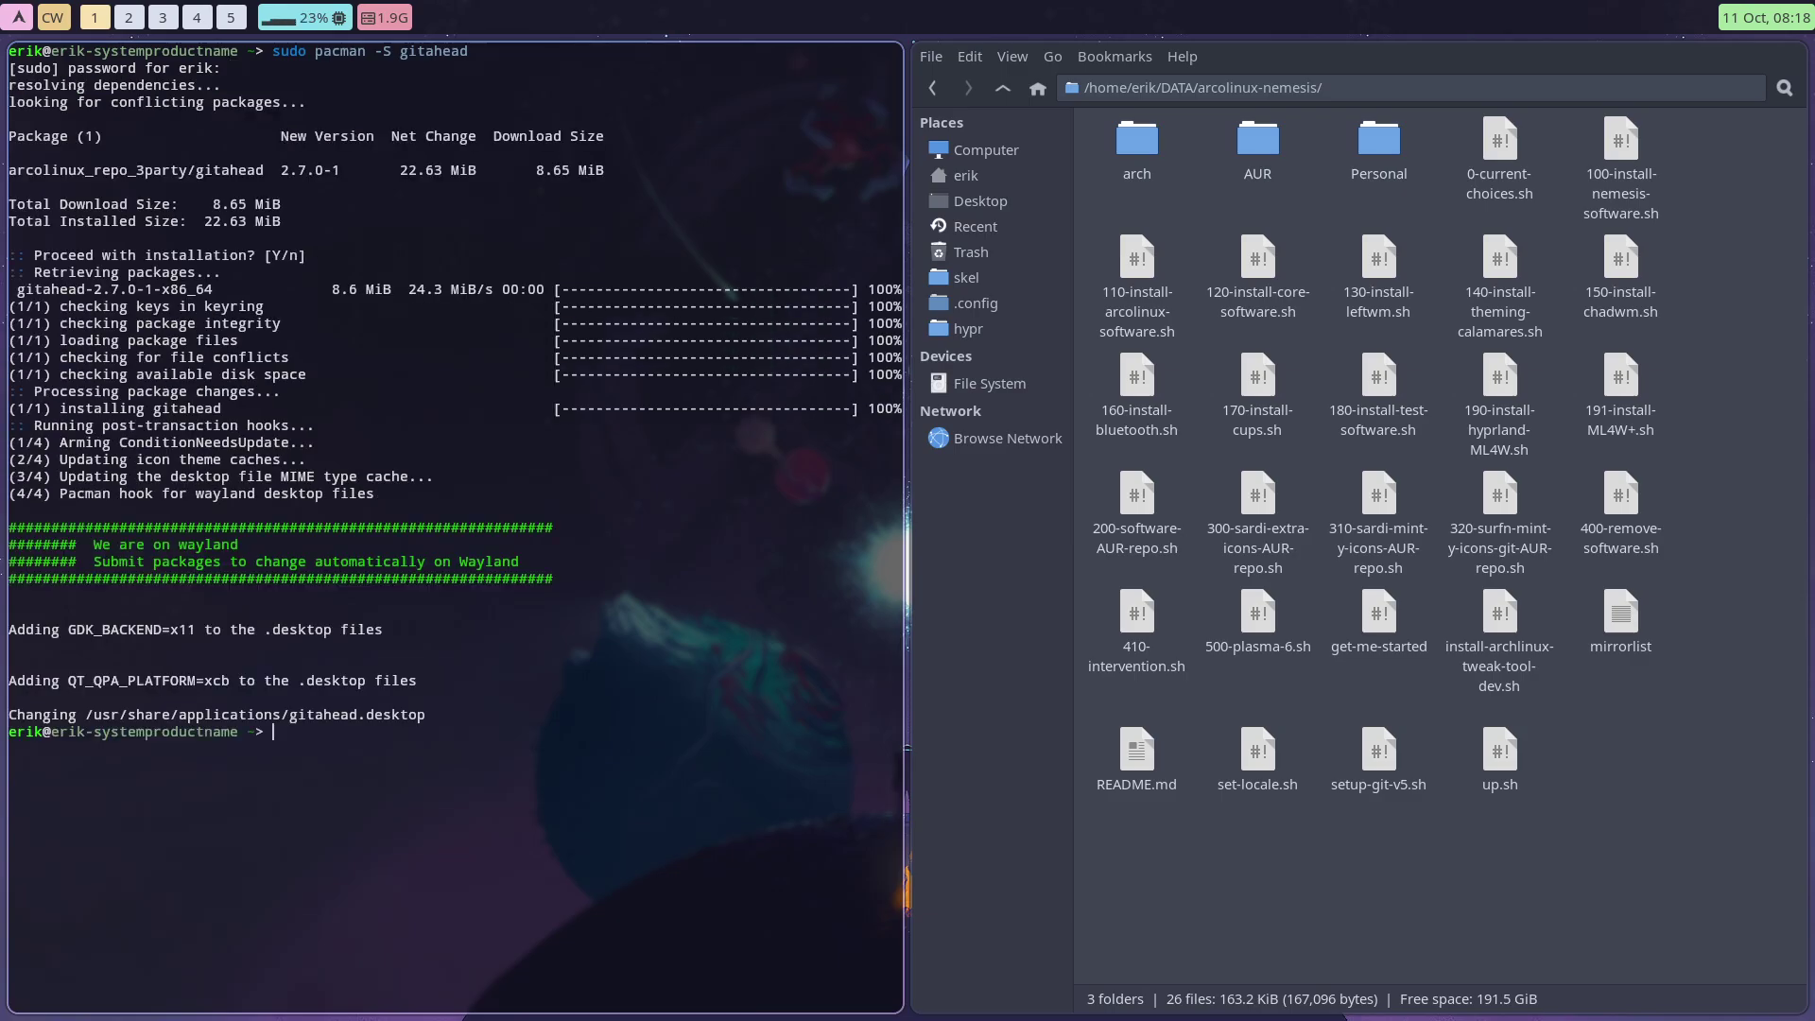
Step: Close the terminal, open the arcolinux-nemesis folder with gitahead, then try its GitFiend option
key(super+q)
right_click(947, 460)
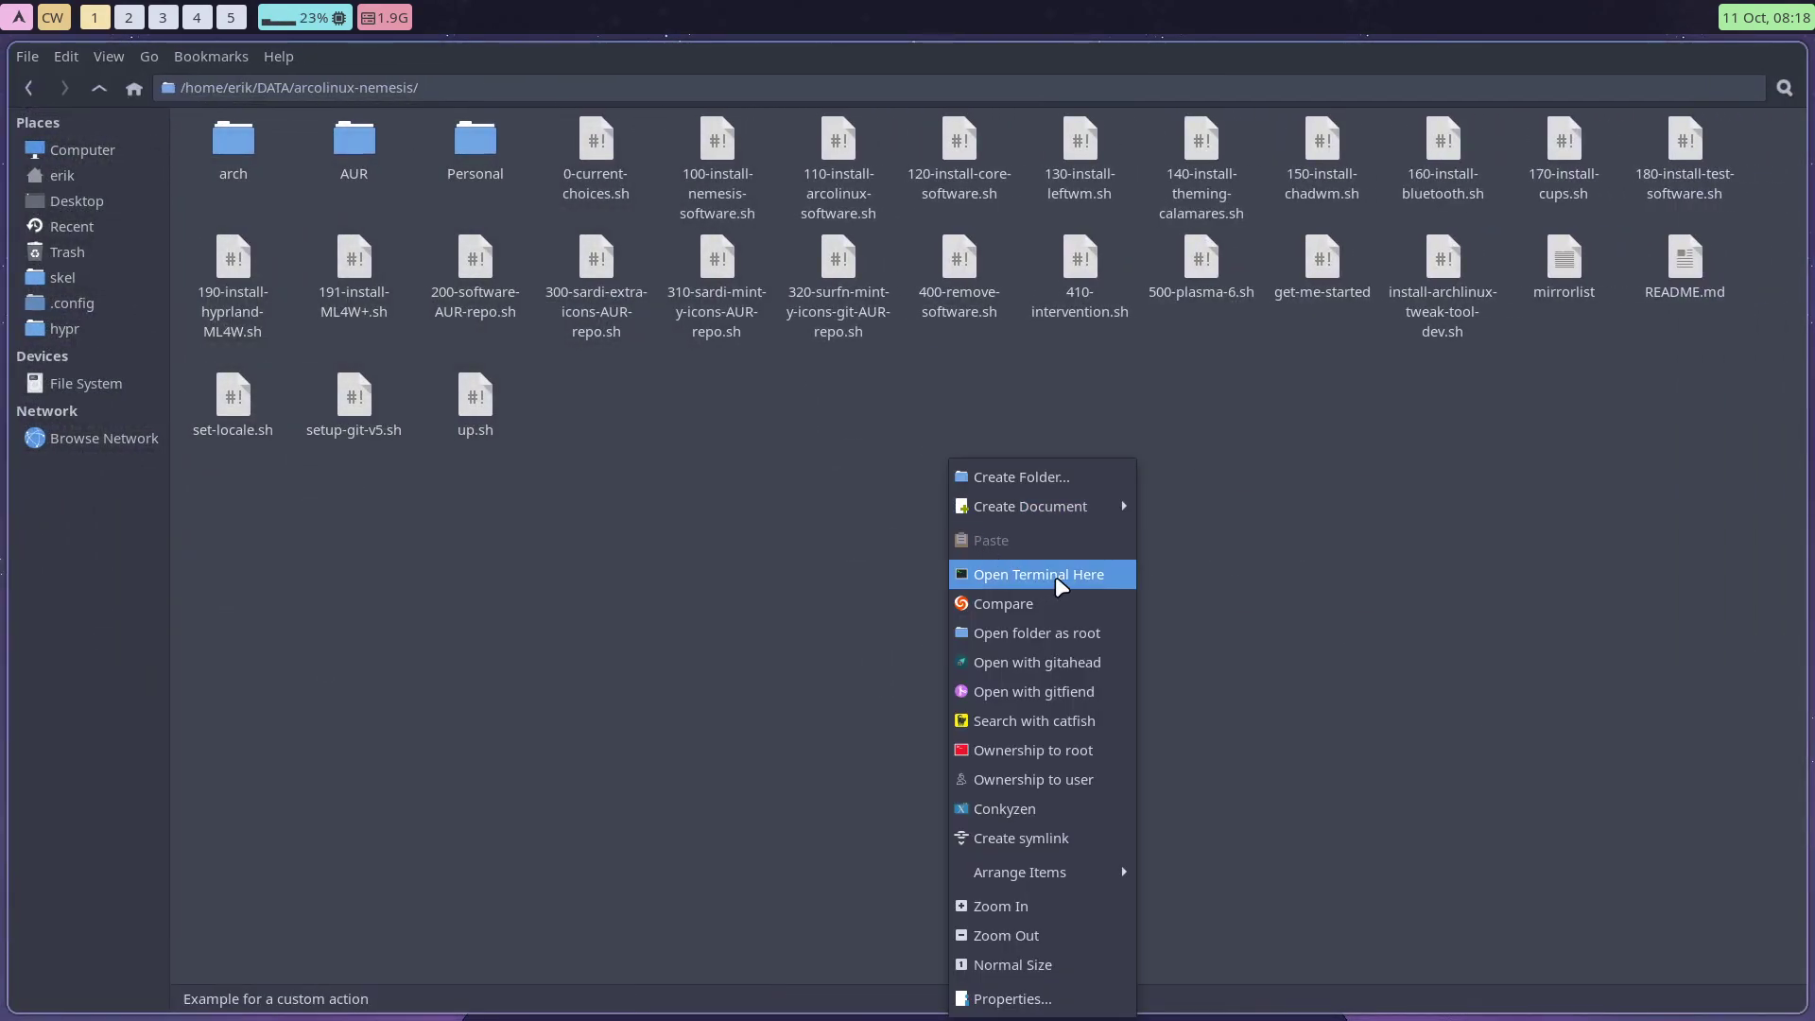
click(1081, 662)
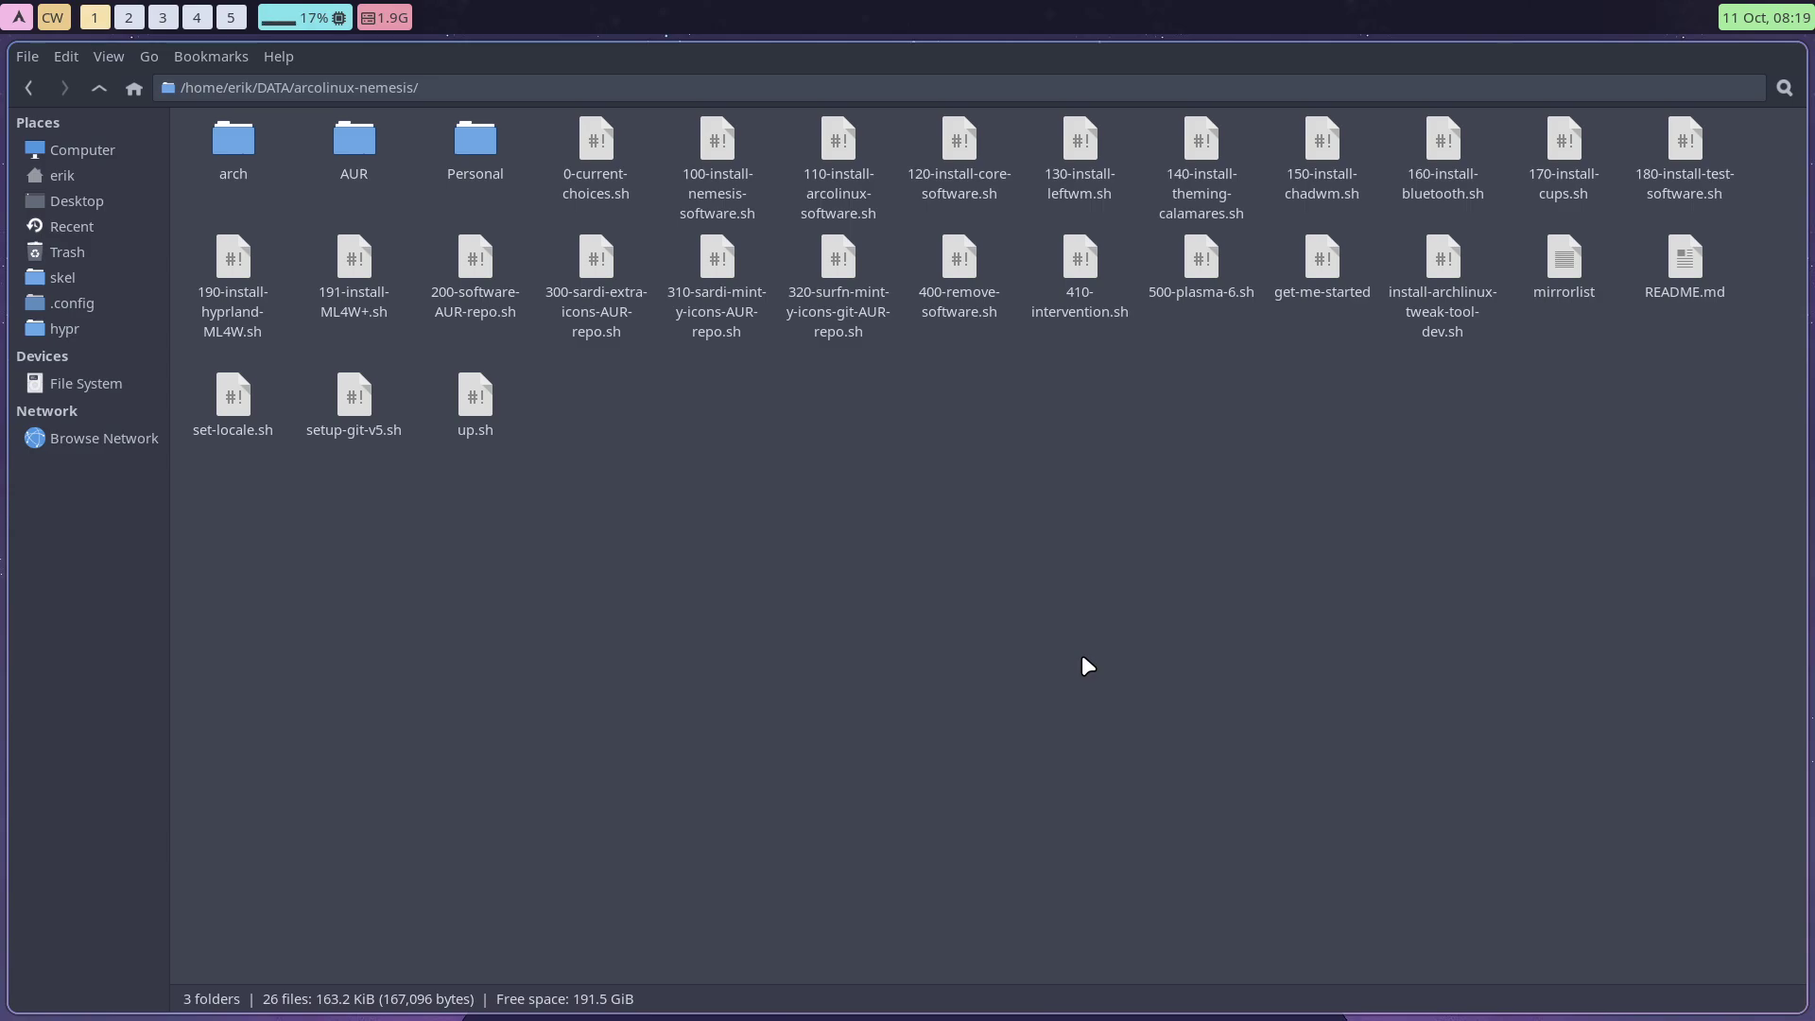
right_click(750, 443)
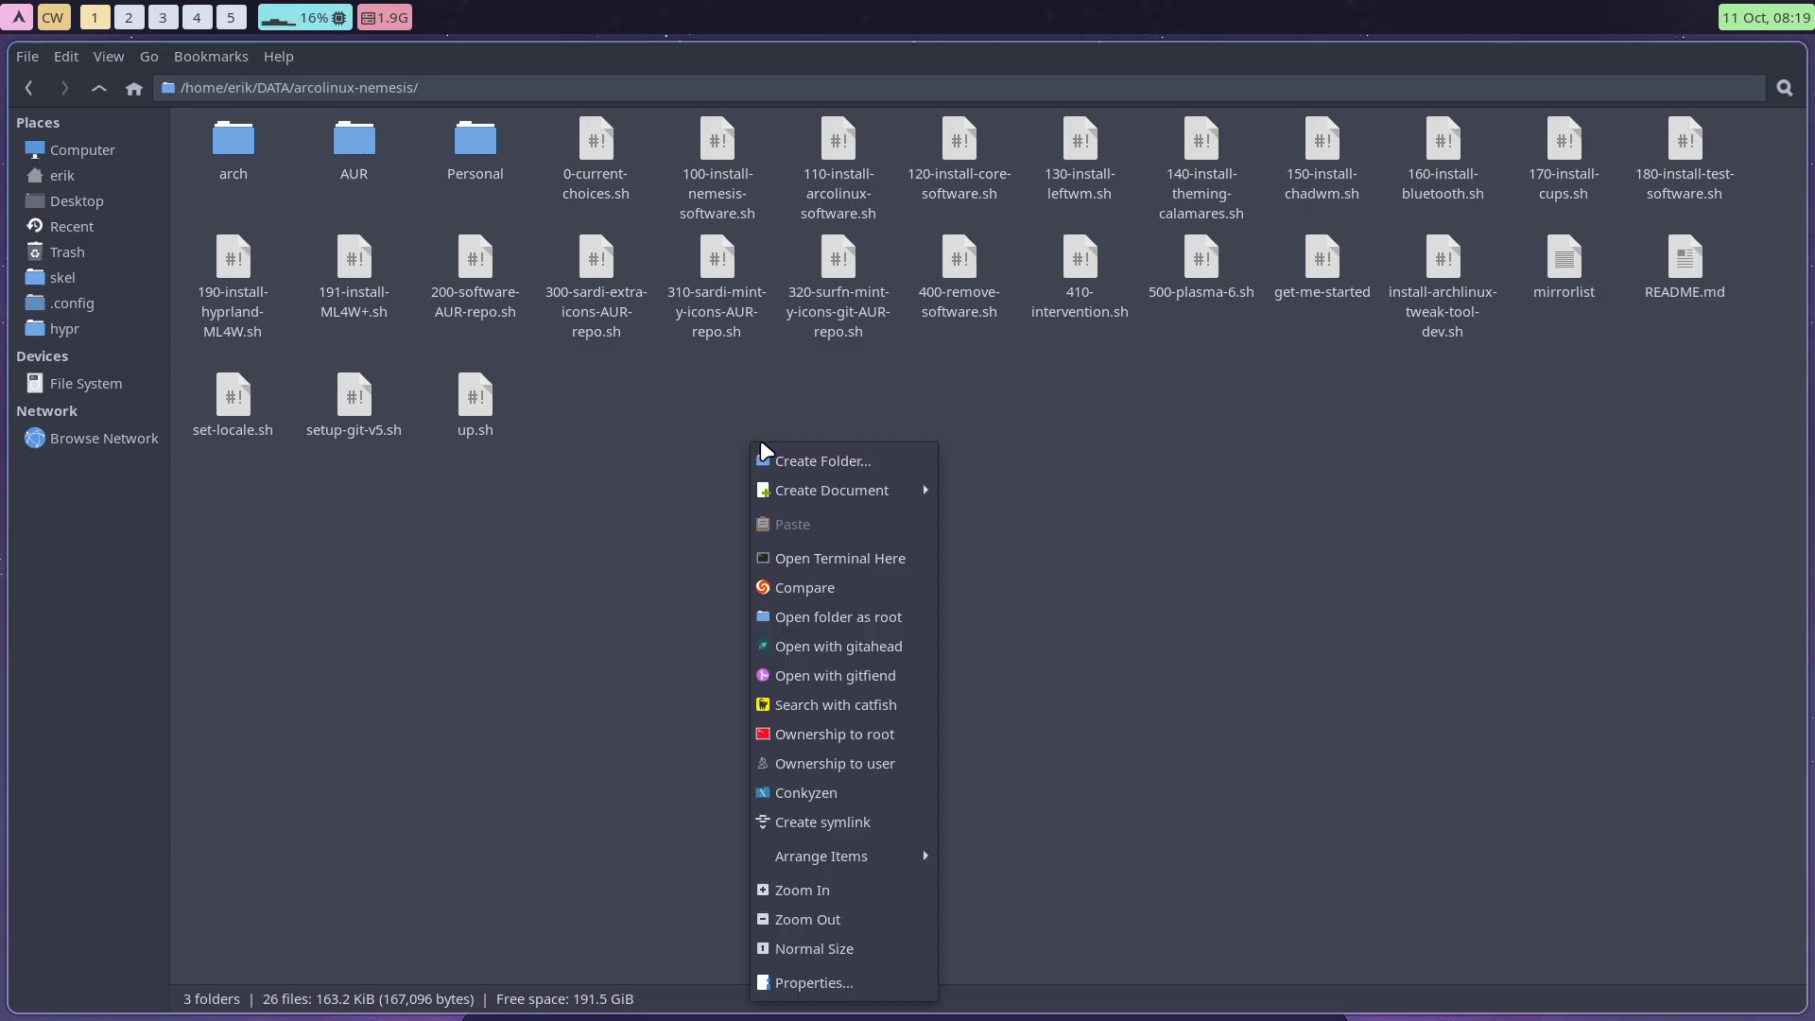
click(892, 677)
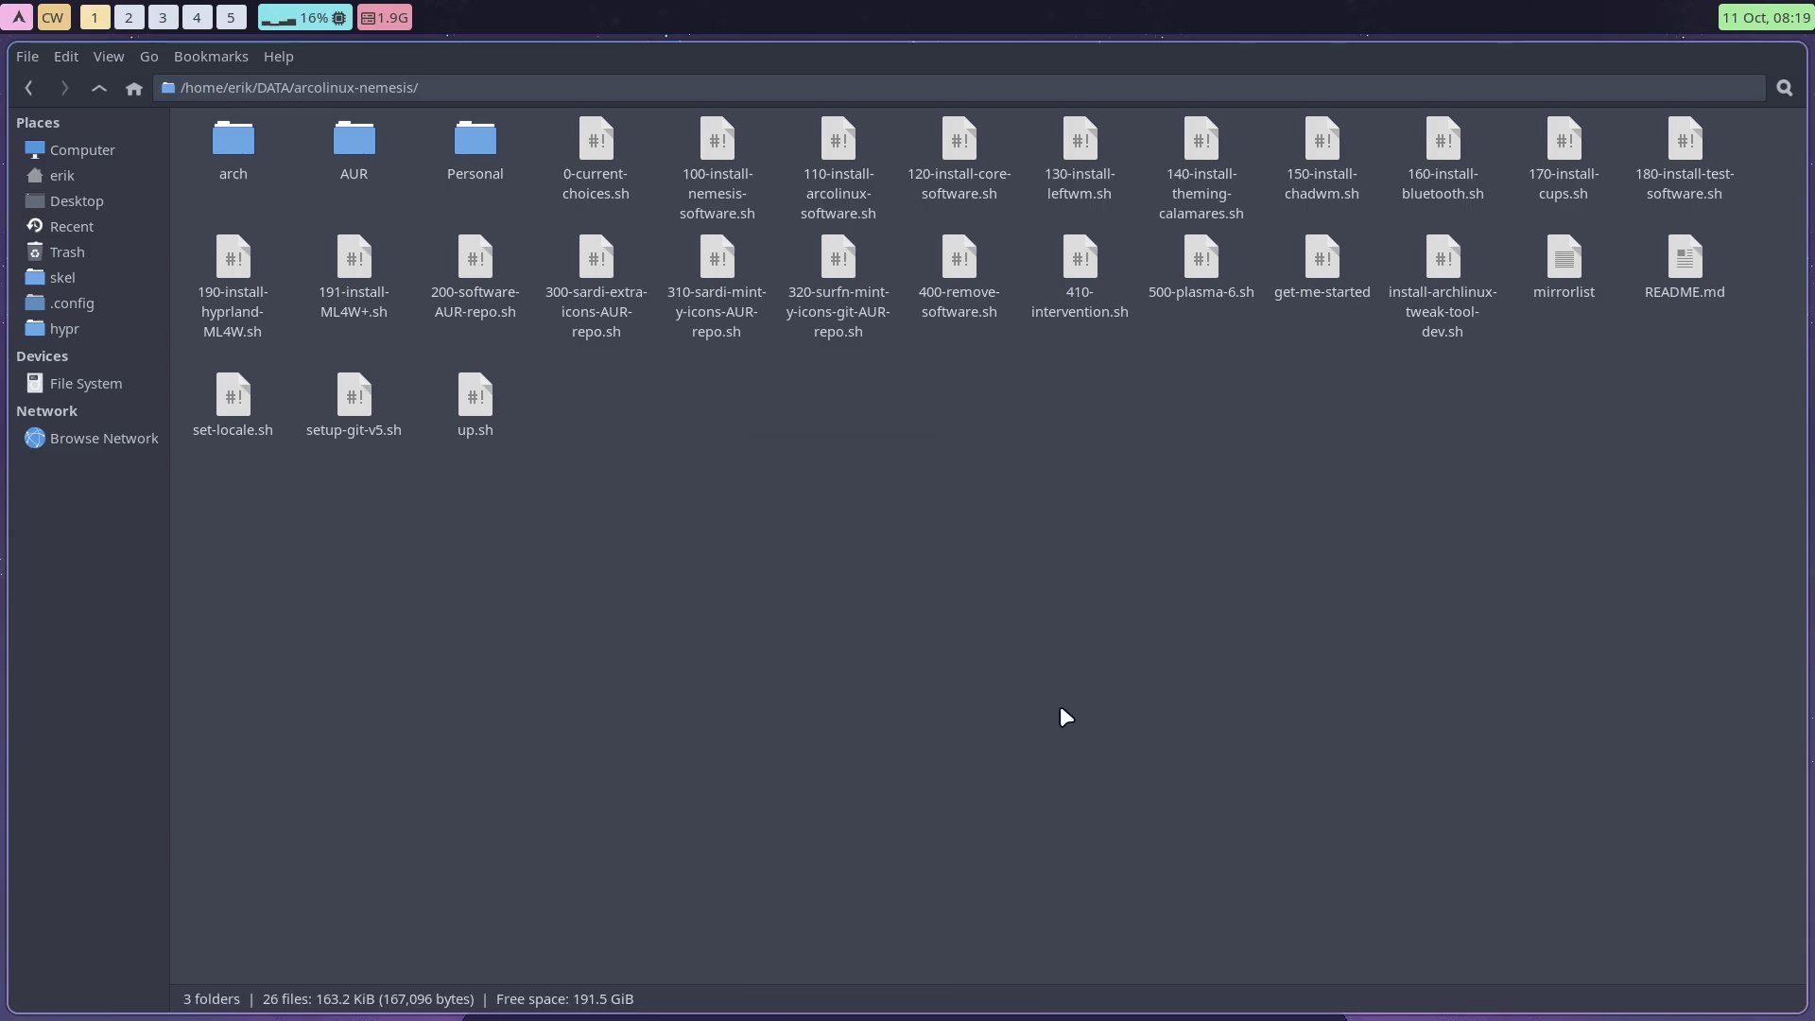
Step: Install gitfiend with 'sudo pacman -S gitfiend', confirm it, and close the terminal
key(super+Return)
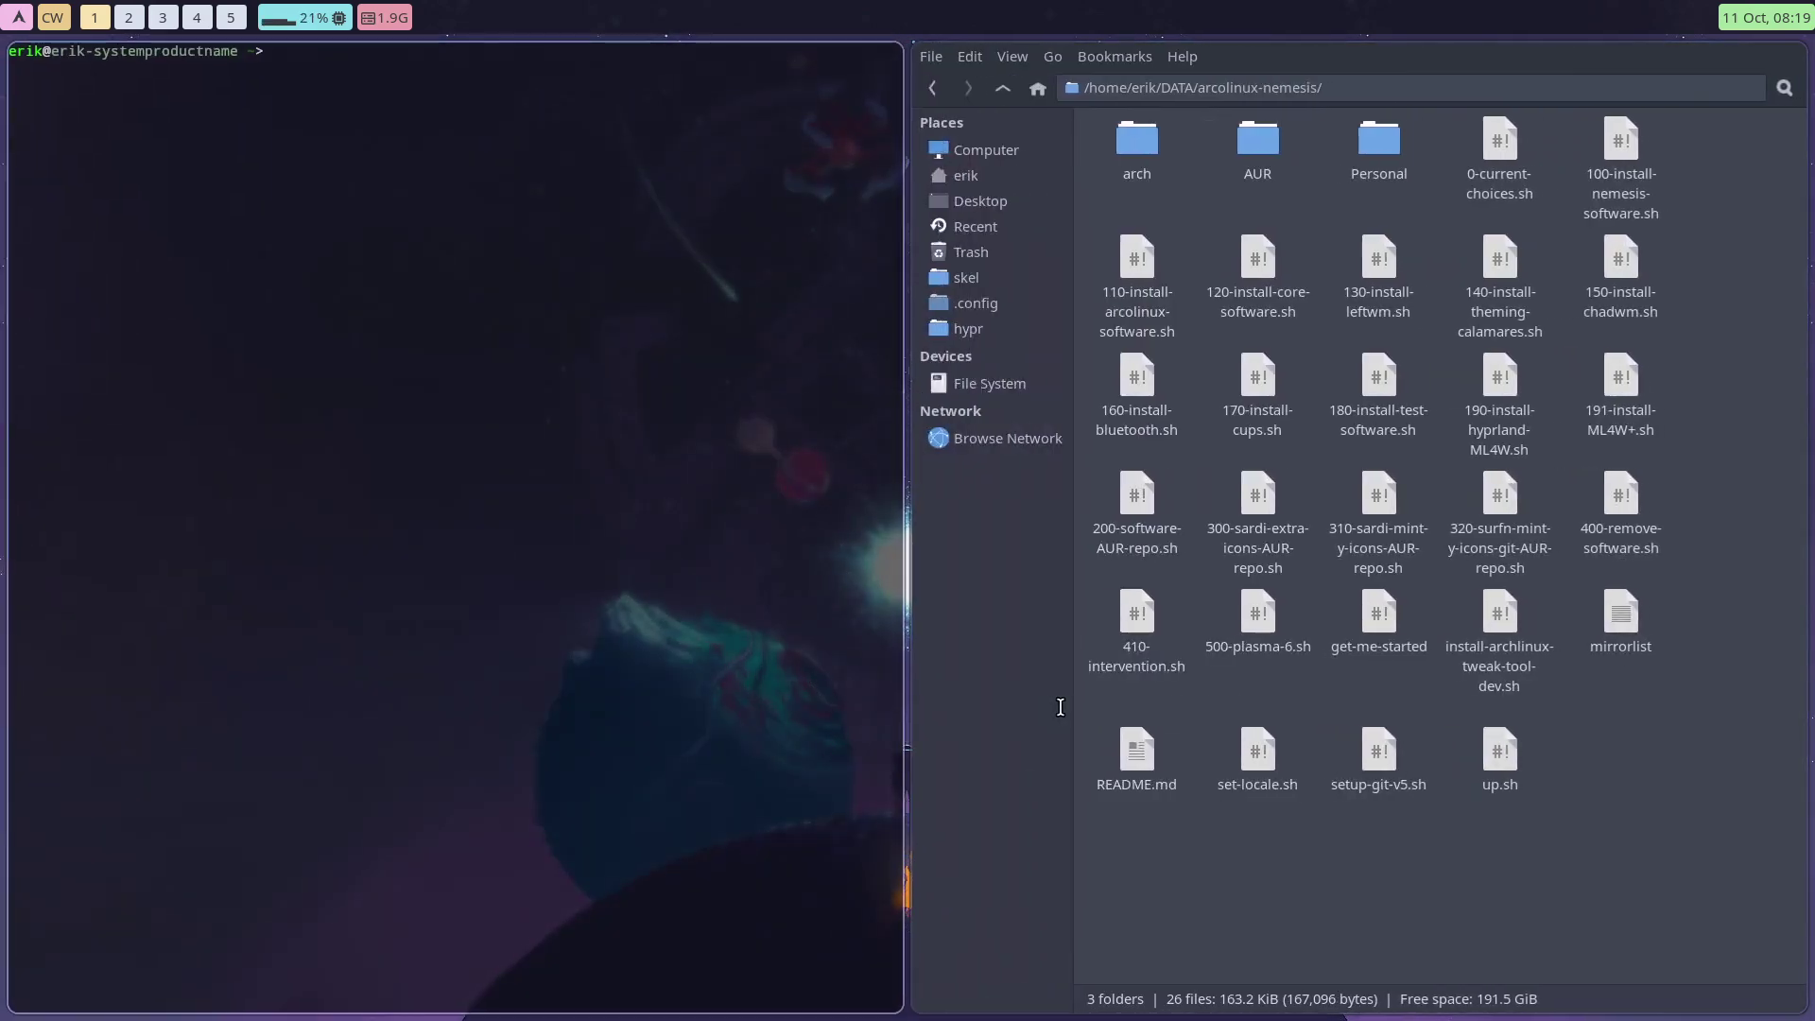
text(suyd)
key(BackSpace)
key(BackSpace)
text(do pacman )
text(-S git)
text(fien)
text(d)
key(Return)
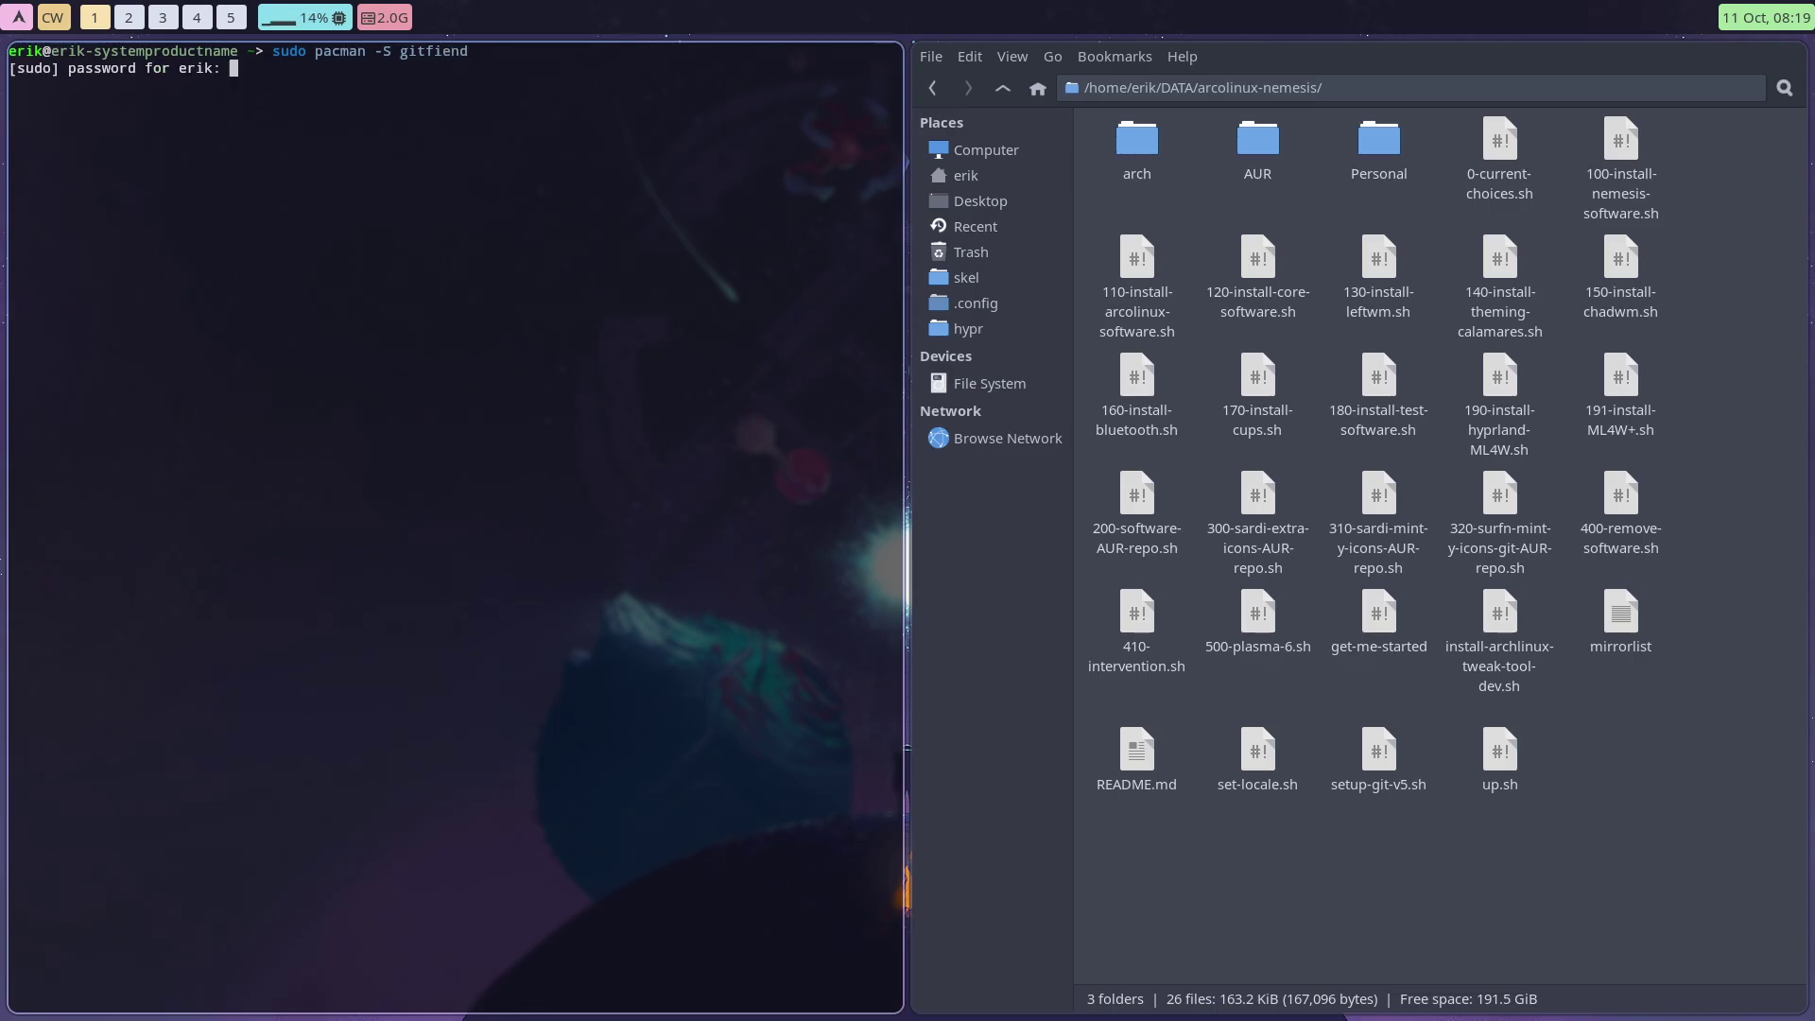
key(Return)
key(Return)
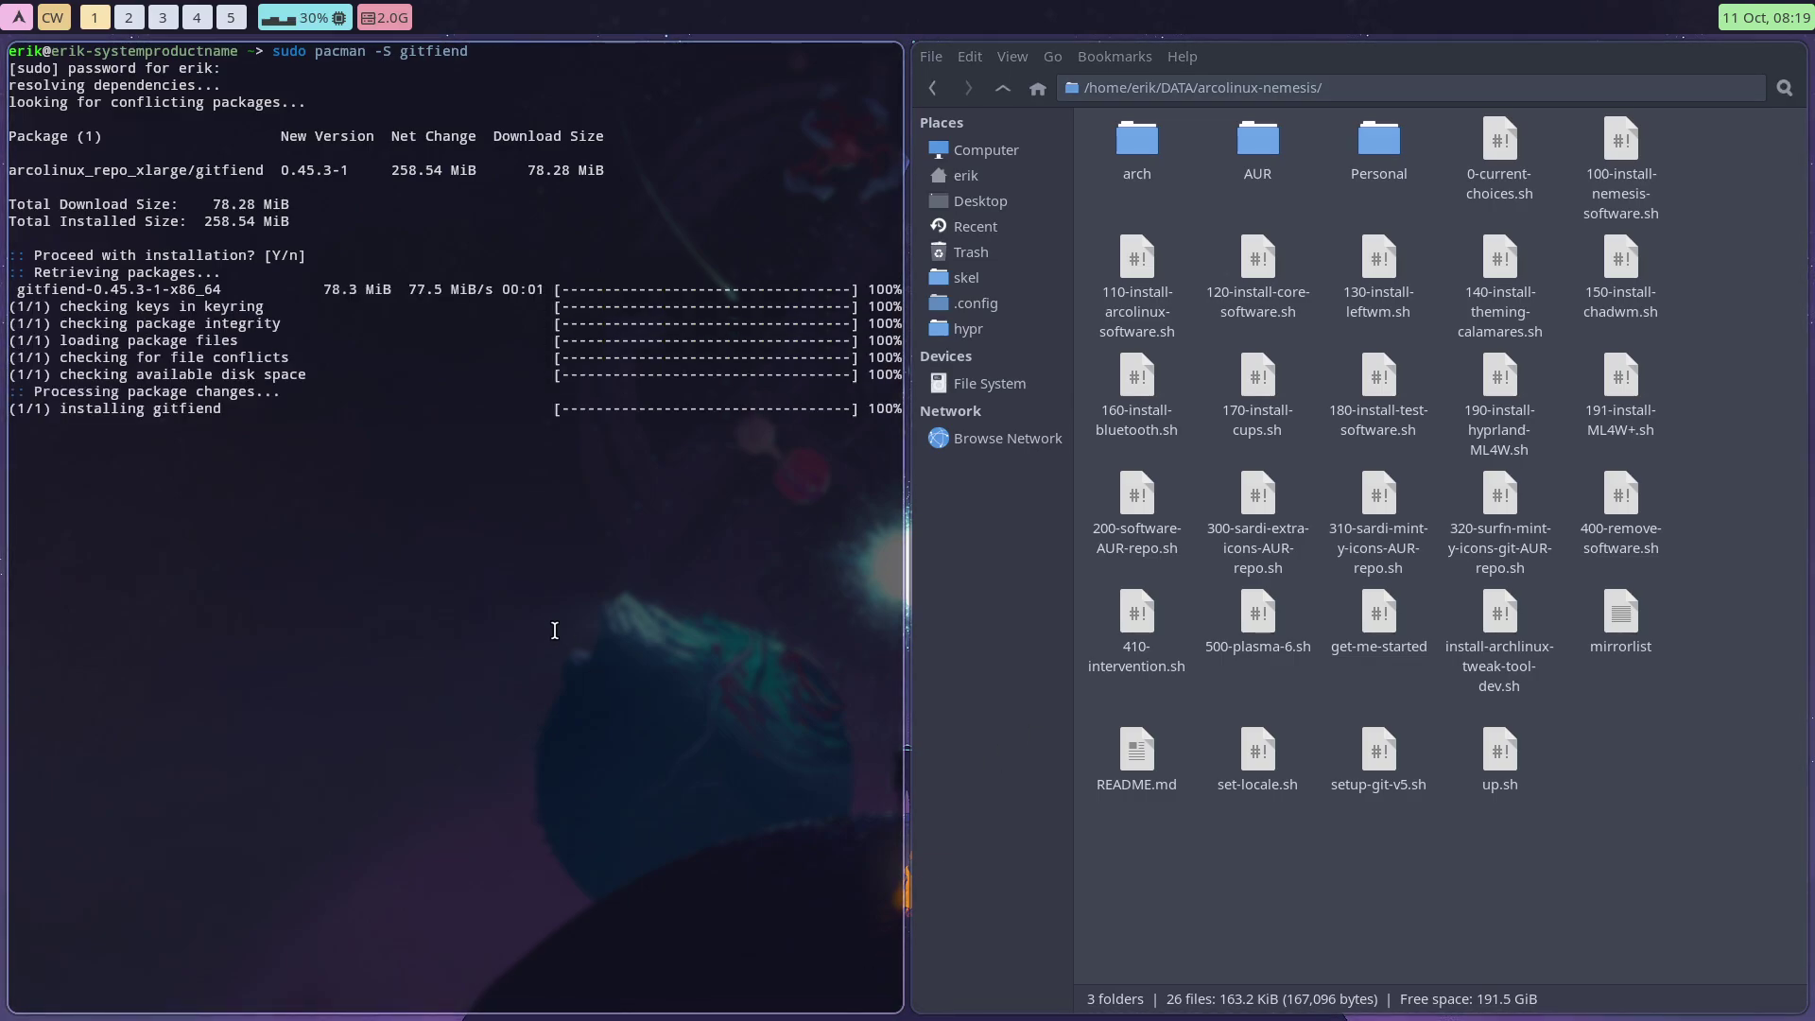
key(super+q)
Step: Open the repo with gitfiend, dismiss the update notice, and view hyprland.conf in the latest hyprland commit
right_click(574, 459)
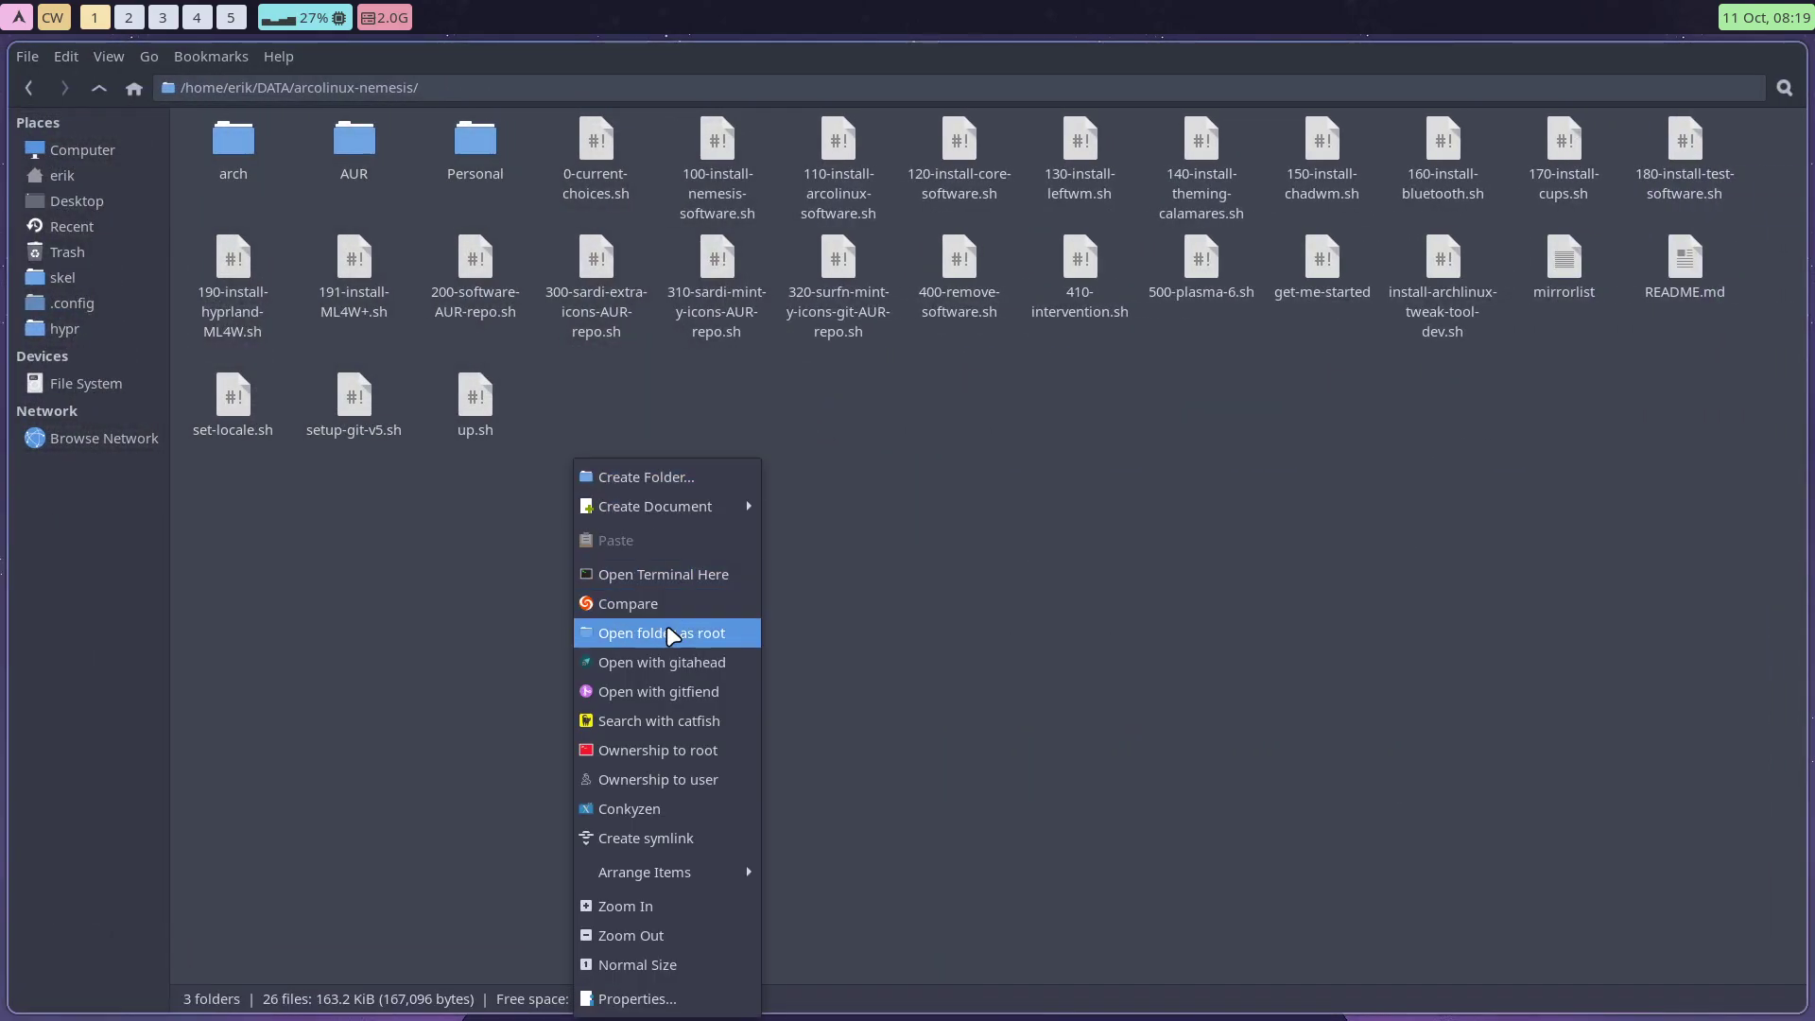
click(699, 692)
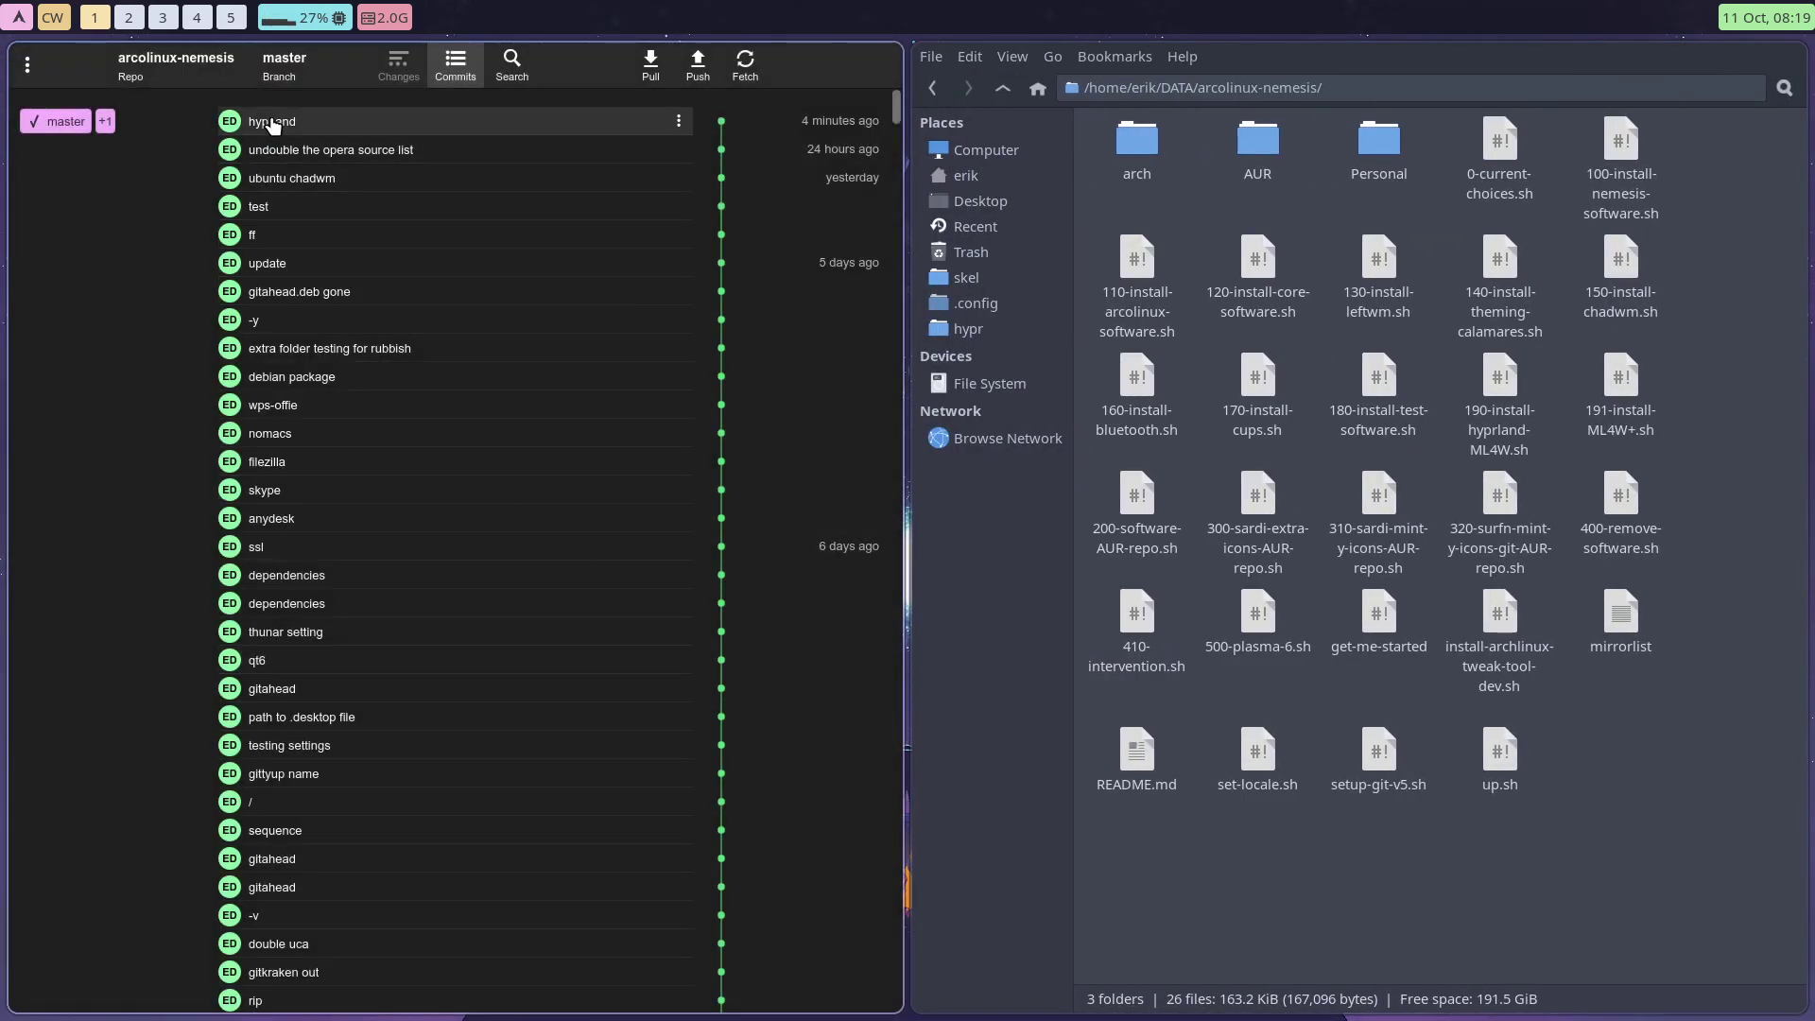
click(274, 125)
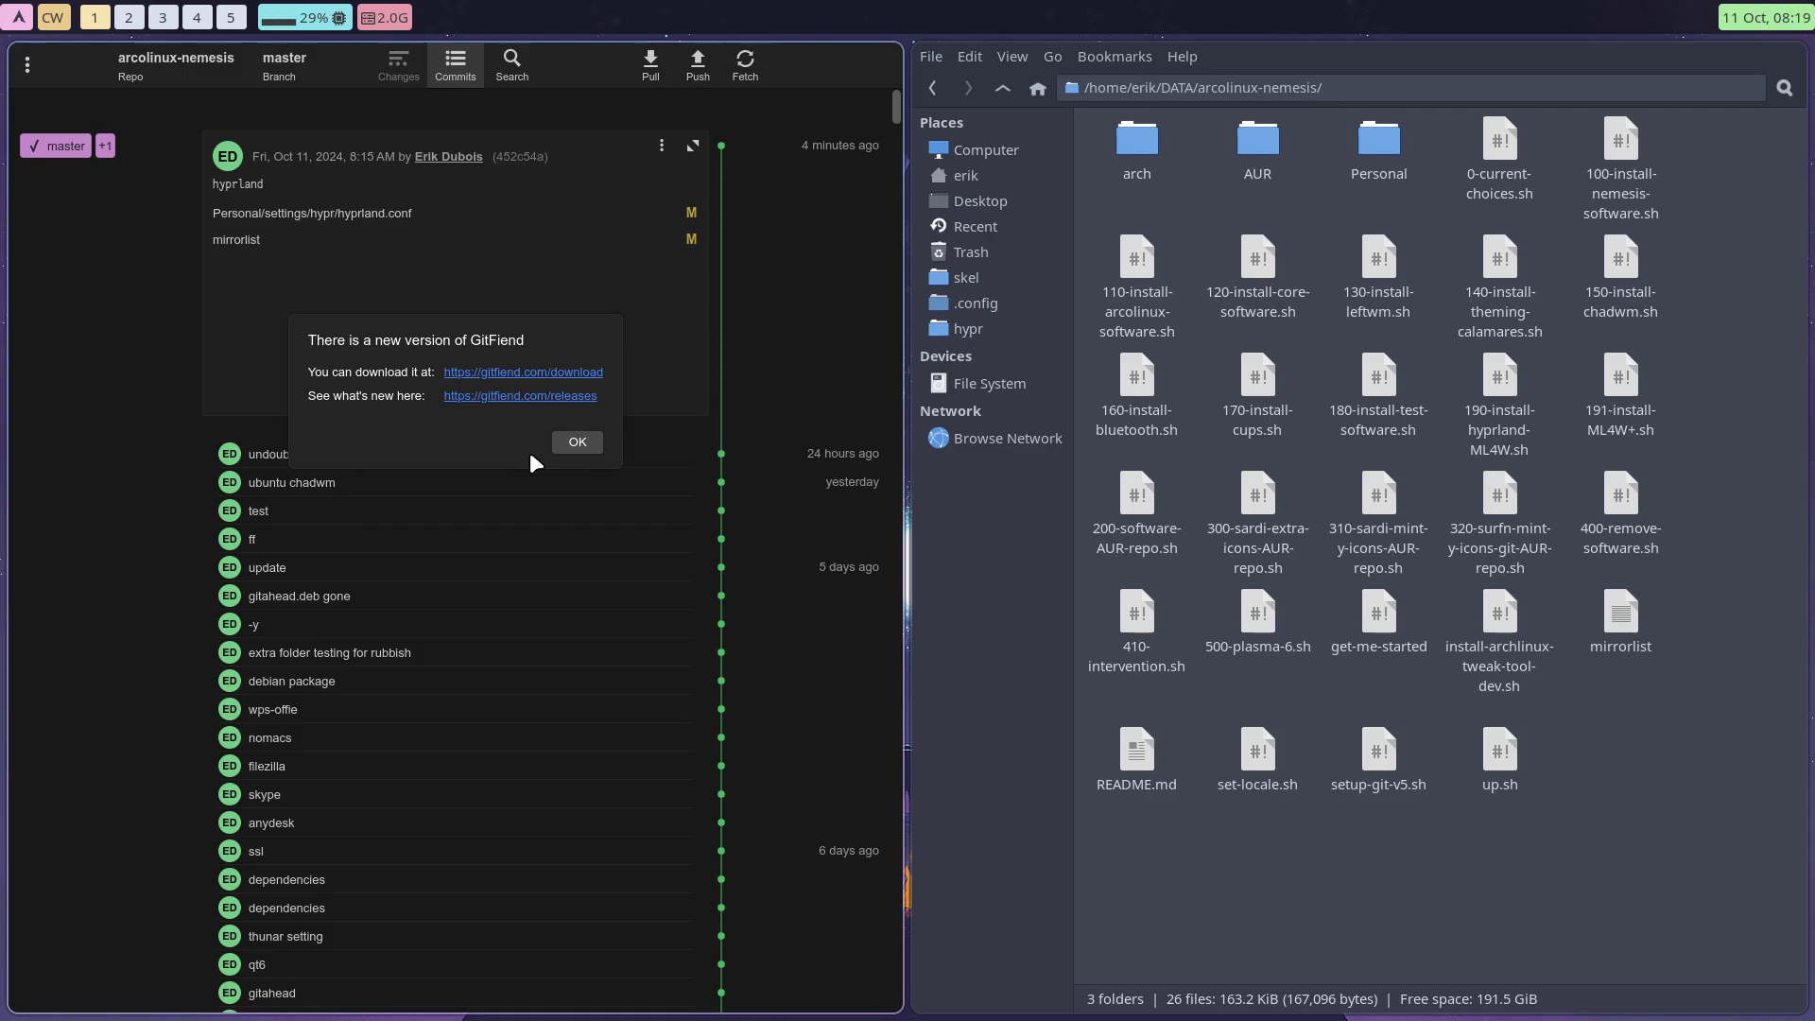
click(574, 448)
click(279, 216)
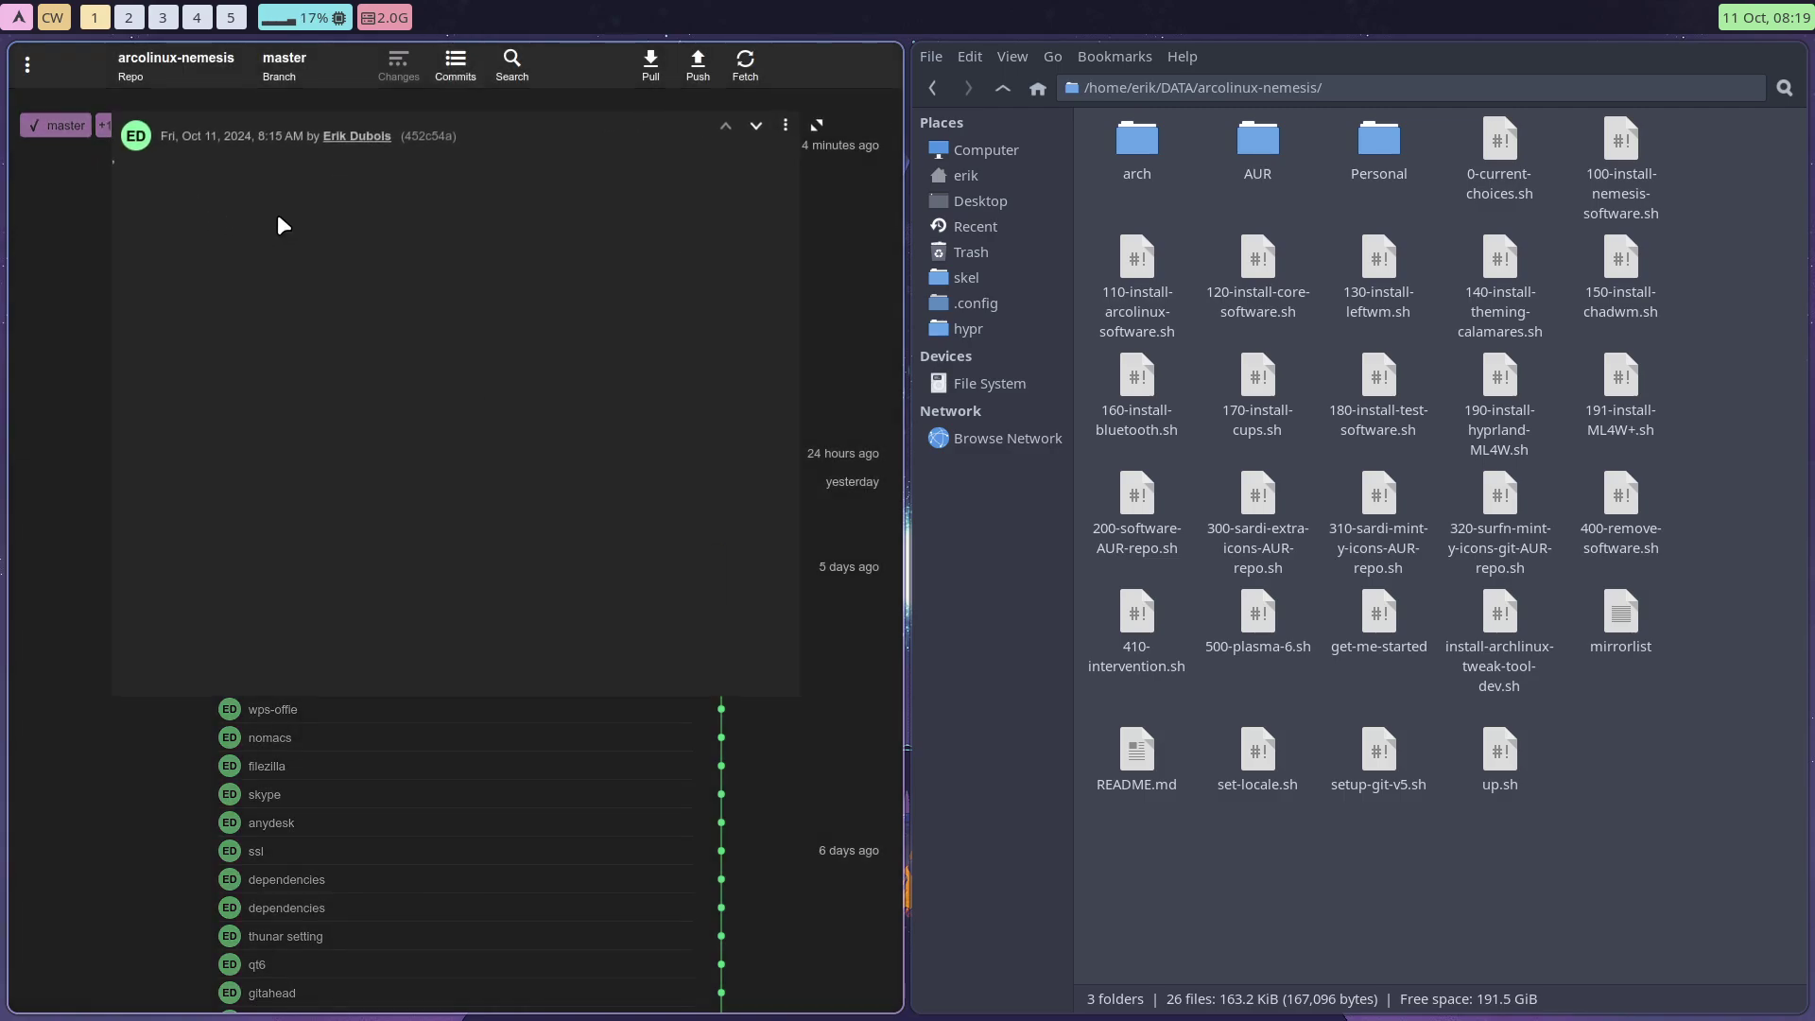